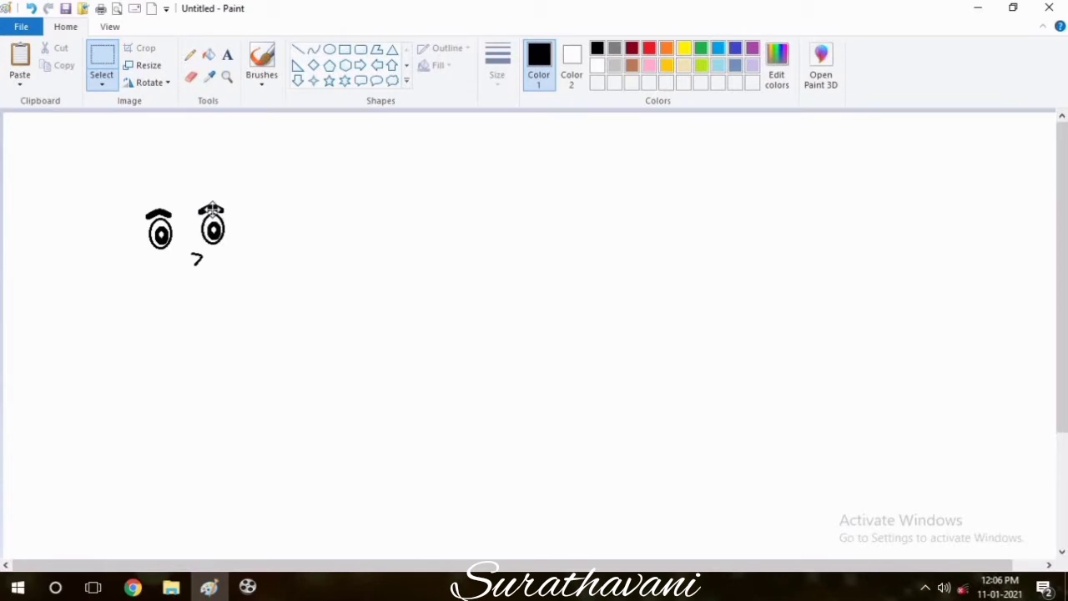
Place the copied right eye and draw a small curved smile below the nose with the Curve tool
{"action": "left_click", "coordinate": [371, 167]}
{"action": "left_click", "coordinate": [312, 50]}
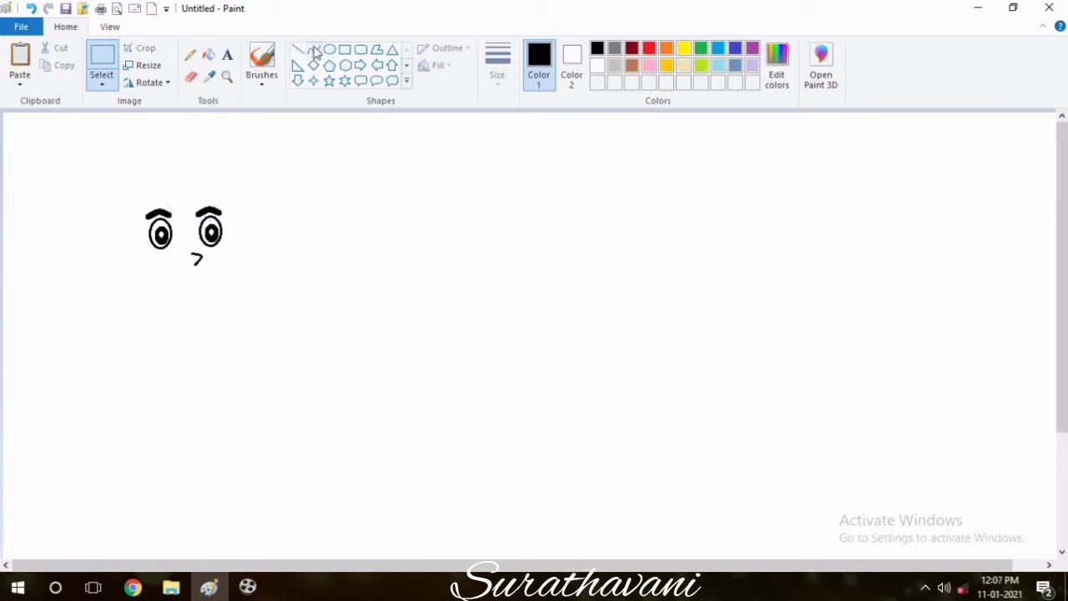
{"action": "mouse_move", "coordinate": [200, 277]}
{"action": "left_mouse_down"}
{"action": "mouse_move", "coordinate": [172, 271]}
{"action": "mouse_move", "coordinate": [188, 284]}
{"action": "left_mouse_up"}
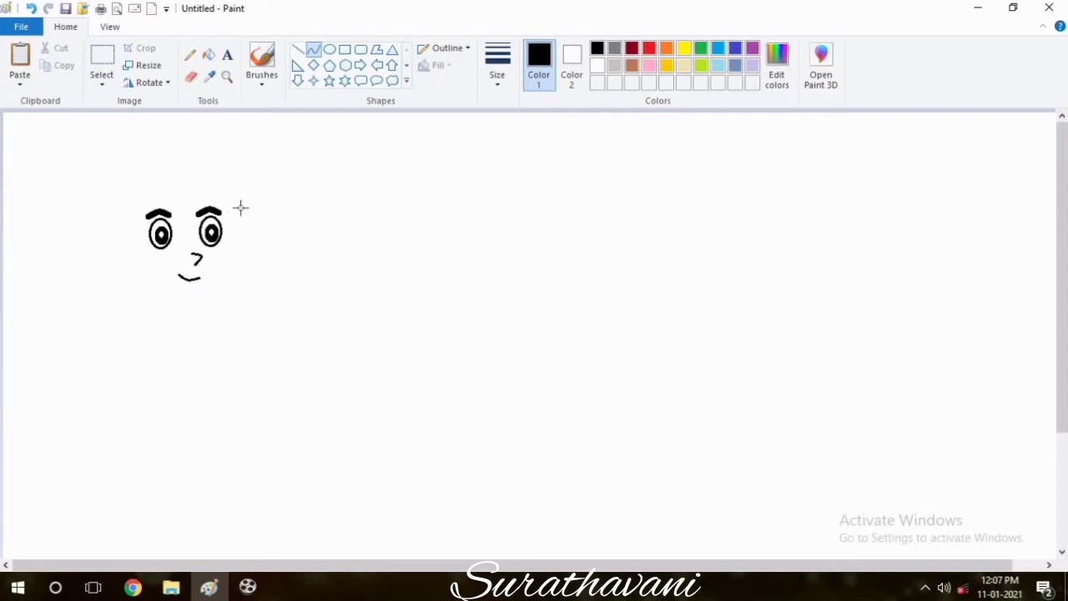
Draw a slightly sagging forehead line across the face, just above the eyebrows
{"action": "left_click_drag", "start_coordinate": [240, 208], "coordinate": [127, 201]}
{"action": "left_click_drag", "start_coordinate": [193, 208], "coordinate": [186, 209]}
{"action": "left_click", "coordinate": [215, 170]}
Outline the face with curves down both sides meeting at a pointed chin, leaving a small gap for the left ear
{"action": "mouse_move", "coordinate": [128, 200]}
{"action": "left_mouse_down"}
{"action": "mouse_move", "coordinate": [132, 260]}
{"action": "mouse_move", "coordinate": [126, 241]}
{"action": "left_mouse_up"}
{"action": "left_click", "coordinate": [126, 241]}
{"action": "left_click", "coordinate": [235, 273]}
{"action": "mouse_move", "coordinate": [237, 208]}
{"action": "left_mouse_down"}
{"action": "mouse_move", "coordinate": [234, 267]}
{"action": "mouse_move", "coordinate": [200, 300]}
{"action": "mouse_move", "coordinate": [238, 278]}
{"action": "mouse_move", "coordinate": [135, 273]}
{"action": "mouse_move", "coordinate": [155, 298]}
{"action": "mouse_move", "coordinate": [136, 291]}
{"action": "left_mouse_up"}
{"action": "left_click", "coordinate": [238, 220]}
{"action": "left_click", "coordinate": [292, 217]}
{"action": "left_click", "coordinate": [229, 248]}
{"action": "left_click", "coordinate": [298, 198]}
Erase the uneven right cheek outline and redraw the right jaw as a smooth curve from the chin
{"action": "left_click", "coordinate": [191, 77]}
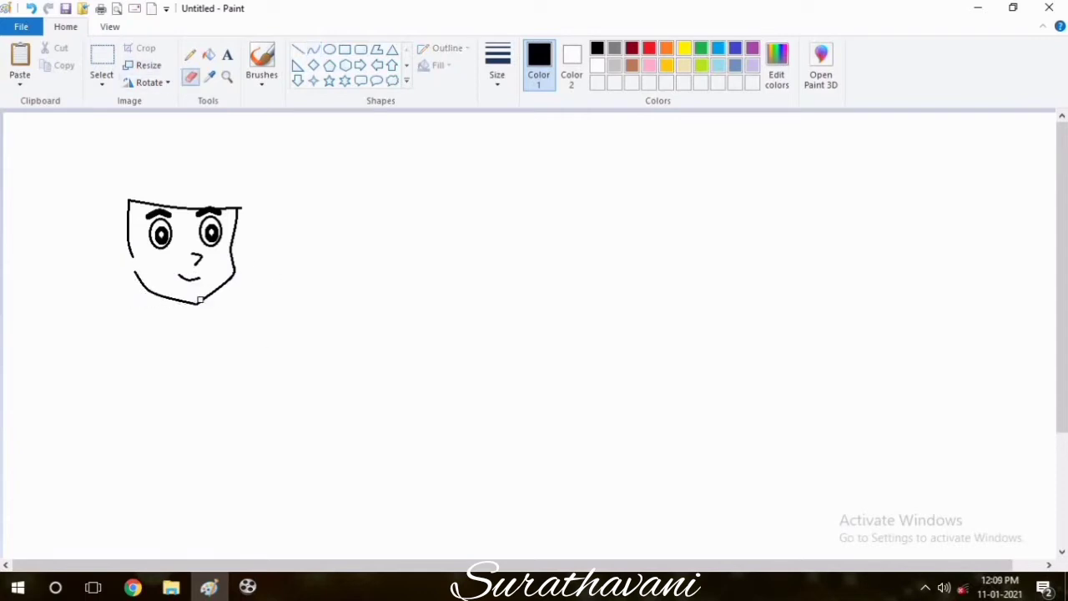
{"action": "mouse_move", "coordinate": [200, 300]}
{"action": "left_mouse_down"}
{"action": "mouse_move", "coordinate": [235, 275]}
{"action": "mouse_move", "coordinate": [198, 304]}
{"action": "mouse_move", "coordinate": [234, 265]}
{"action": "mouse_move", "coordinate": [199, 304]}
{"action": "mouse_move", "coordinate": [226, 293]}
{"action": "mouse_move", "coordinate": [234, 224]}
{"action": "left_mouse_up"}
{"action": "left_click", "coordinate": [313, 49]}
{"action": "left_click", "coordinate": [191, 77]}
{"action": "left_click", "coordinate": [312, 50]}
{"action": "left_click", "coordinate": [191, 76]}
{"action": "left_click", "coordinate": [313, 49]}
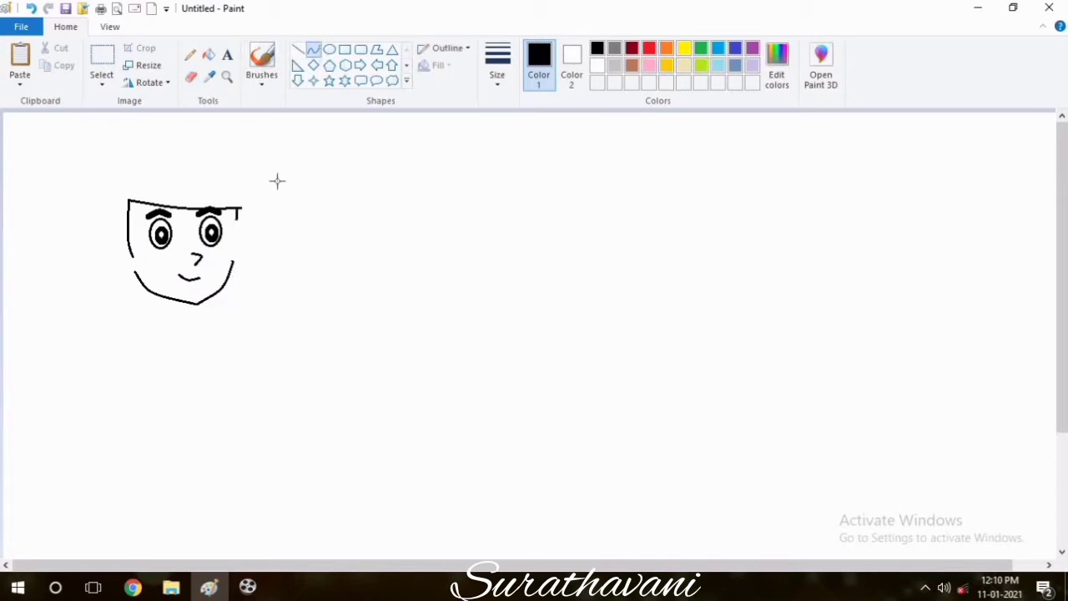
Close the gap in the face's right side with a gentle curve between the jaw and the forehead line
{"action": "left_click_drag", "start_coordinate": [232, 261], "coordinate": [236, 216]}
{"action": "left_click", "coordinate": [234, 235]}
{"action": "left_click", "coordinate": [234, 239]}
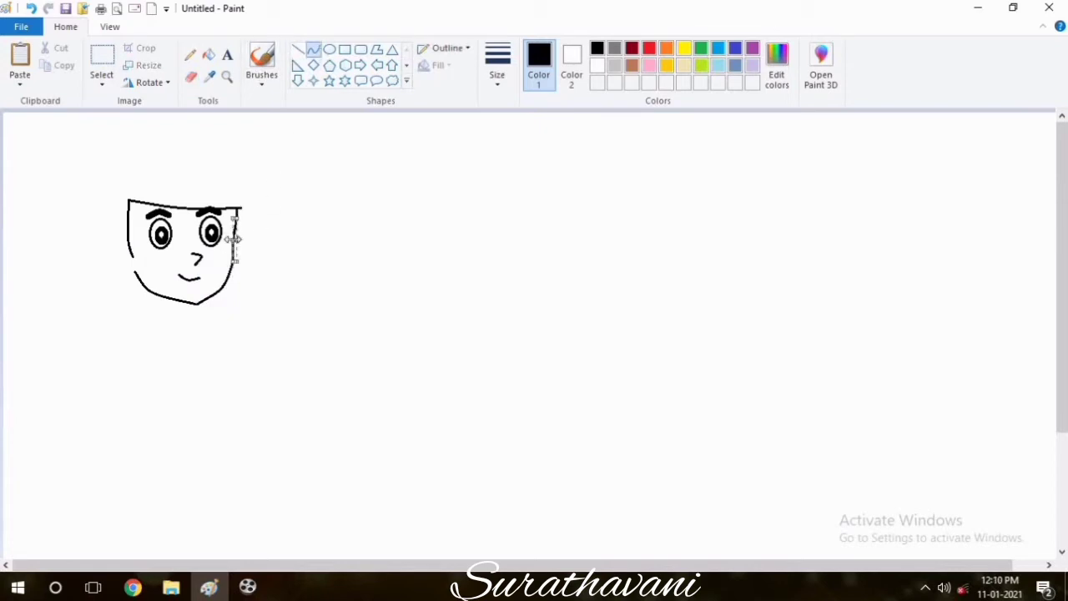
{"action": "left_click", "coordinate": [336, 221]}
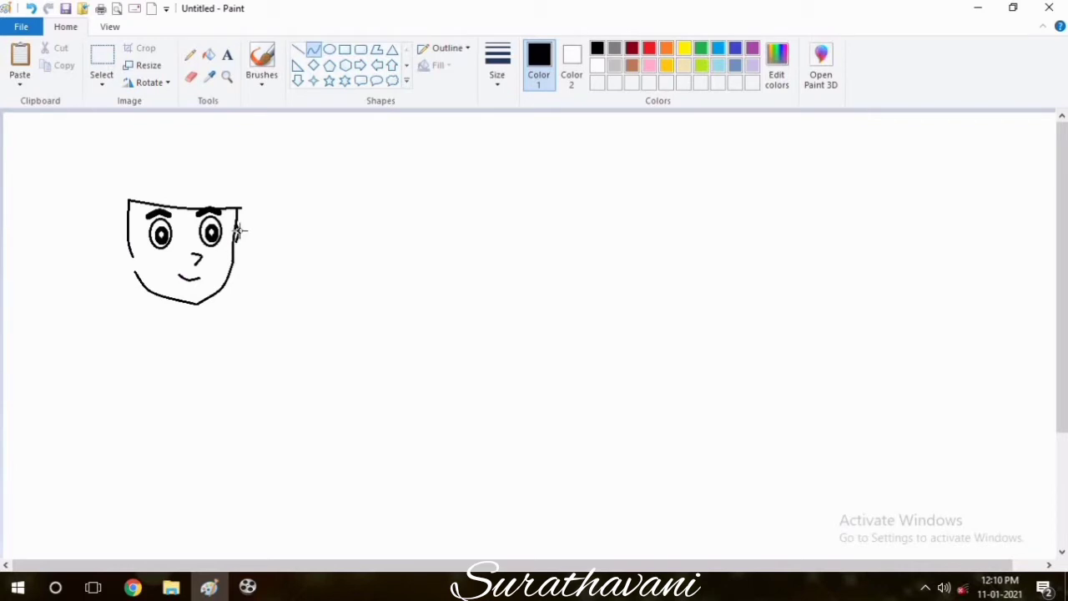
Draw a small narrow ear on the right side of the face and a larger rounded ear on the left
{"action": "left_click_drag", "start_coordinate": [236, 225], "coordinate": [244, 238]}
{"action": "left_click", "coordinate": [277, 227]}
{"action": "mouse_move", "coordinate": [129, 244]}
{"action": "left_mouse_down"}
{"action": "mouse_move", "coordinate": [112, 236]}
{"action": "mouse_move", "coordinate": [119, 274]}
{"action": "mouse_move", "coordinate": [105, 269]}
{"action": "mouse_move", "coordinate": [106, 253]}
{"action": "mouse_move", "coordinate": [121, 275]}
{"action": "mouse_move", "coordinate": [110, 272]}
{"action": "left_mouse_up"}
{"action": "left_click", "coordinate": [124, 235]}
Cut away the left ear's outer edge, redraw it narrower, and add curved fold lines inside the ear
{"action": "left_click", "coordinate": [102, 57]}
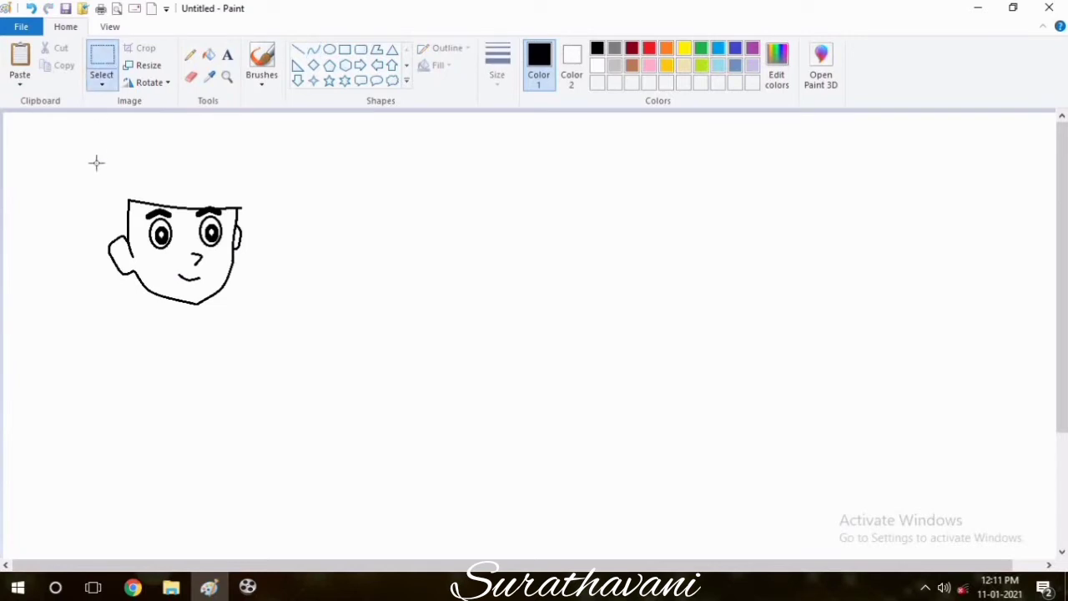
{"action": "left_click_drag", "start_coordinate": [92, 219], "coordinate": [123, 284]}
{"action": "key", "text": "Delete"}
{"action": "left_click", "coordinate": [313, 50]}
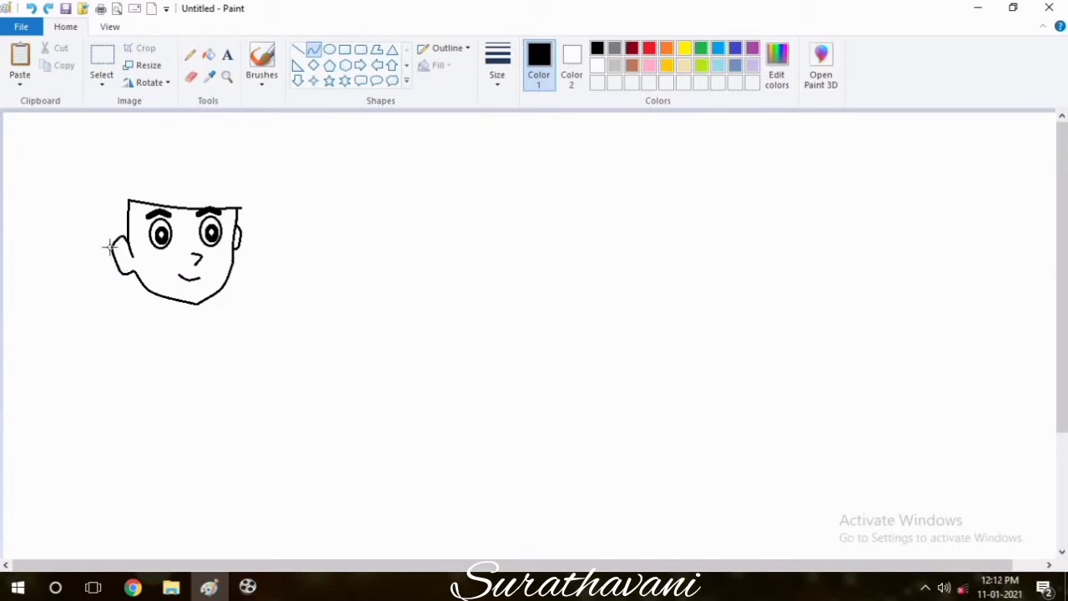
{"action": "left_click_drag", "start_coordinate": [109, 247], "coordinate": [115, 261]}
{"action": "left_click", "coordinate": [126, 243]}
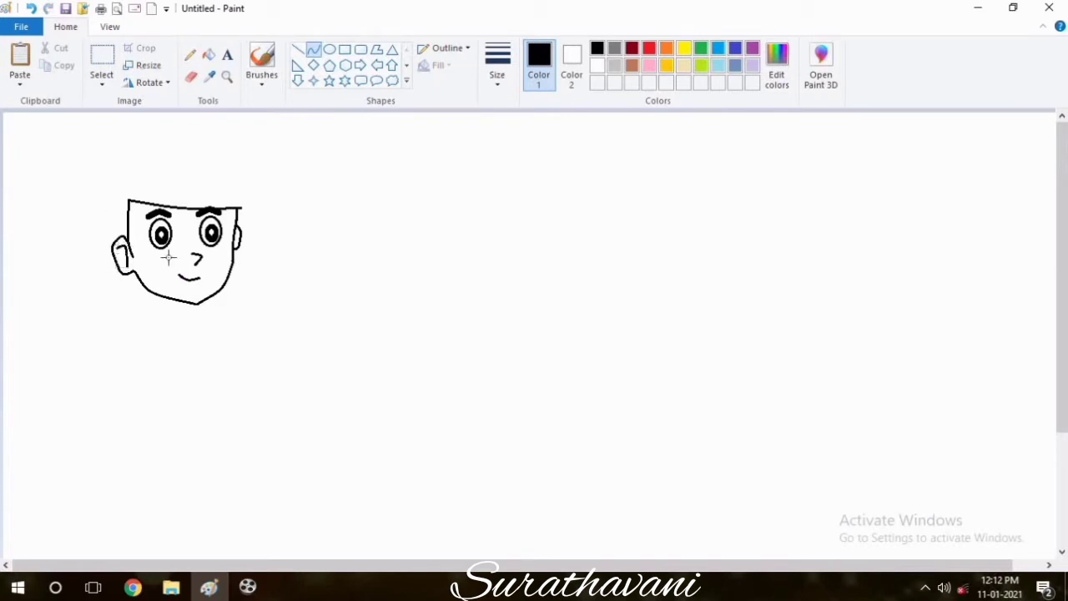
{"action": "left_click", "coordinate": [122, 266]}
{"action": "left_click", "coordinate": [330, 49]}
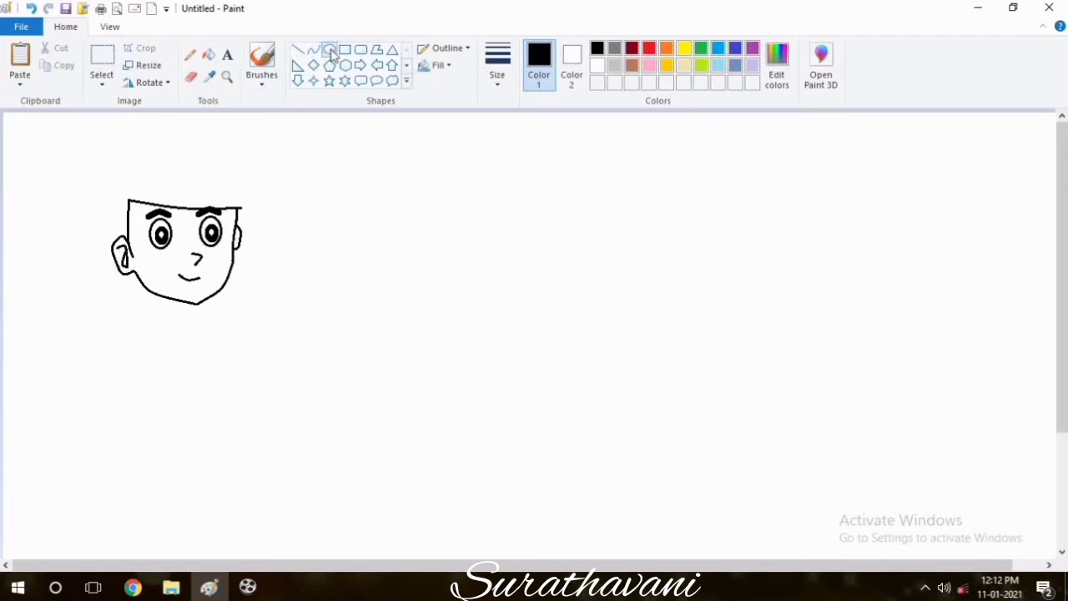
{"action": "left_click_drag", "start_coordinate": [107, 155], "coordinate": [313, 330]}
{"action": "left_click_drag", "start_coordinate": [107, 242], "coordinate": [114, 241]}
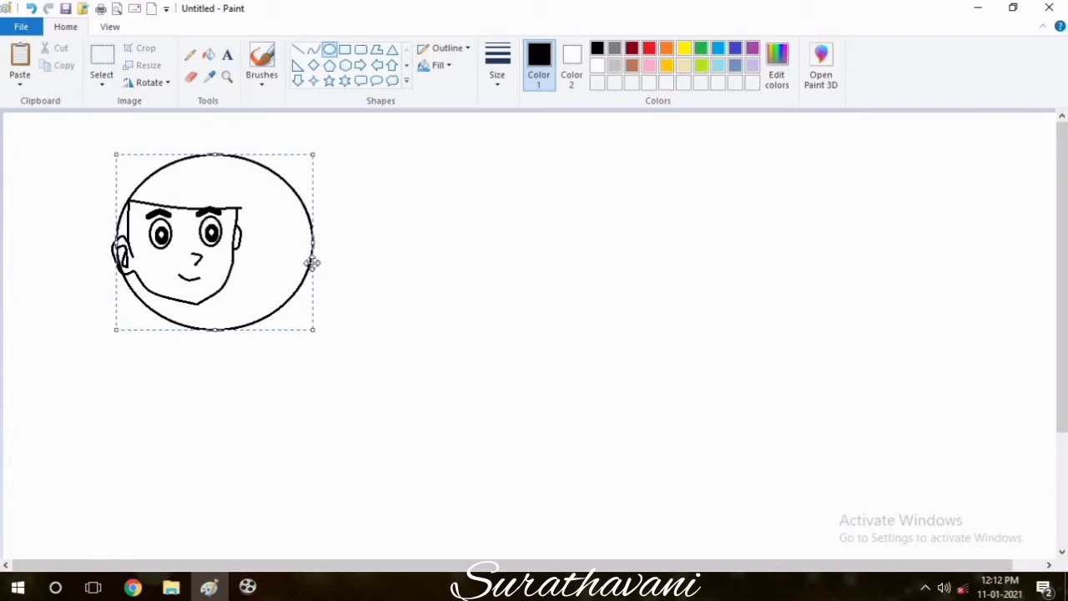
{"action": "left_click_drag", "start_coordinate": [312, 244], "coordinate": [249, 244]}
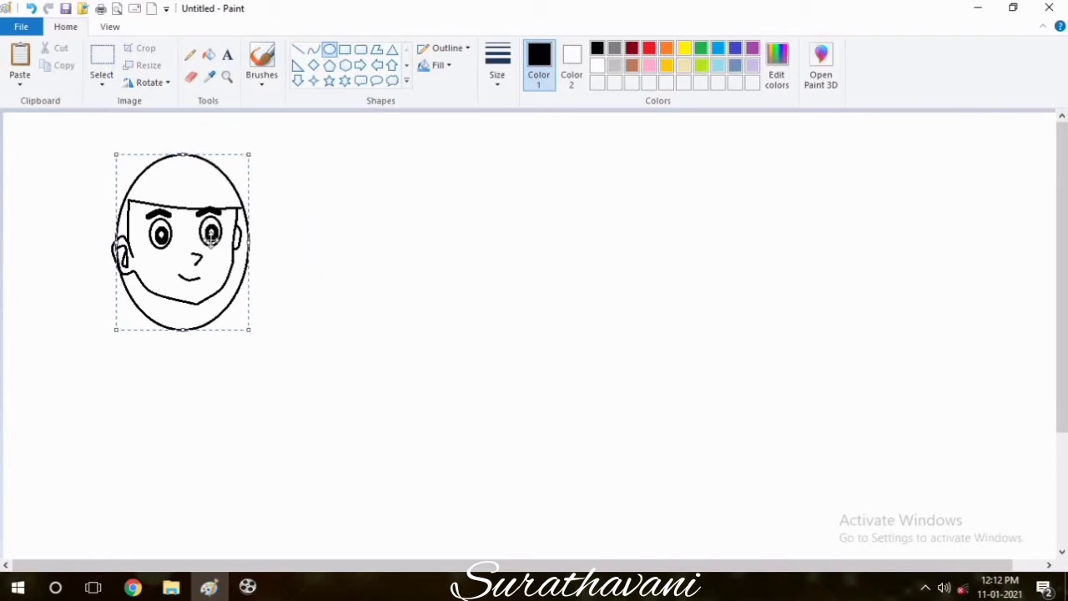
{"action": "key", "text": "ctrl+z"}
Draw the hair's left edge as an outward-bulging curve rising from the top of the left ear
{"action": "left_click", "coordinate": [313, 50]}
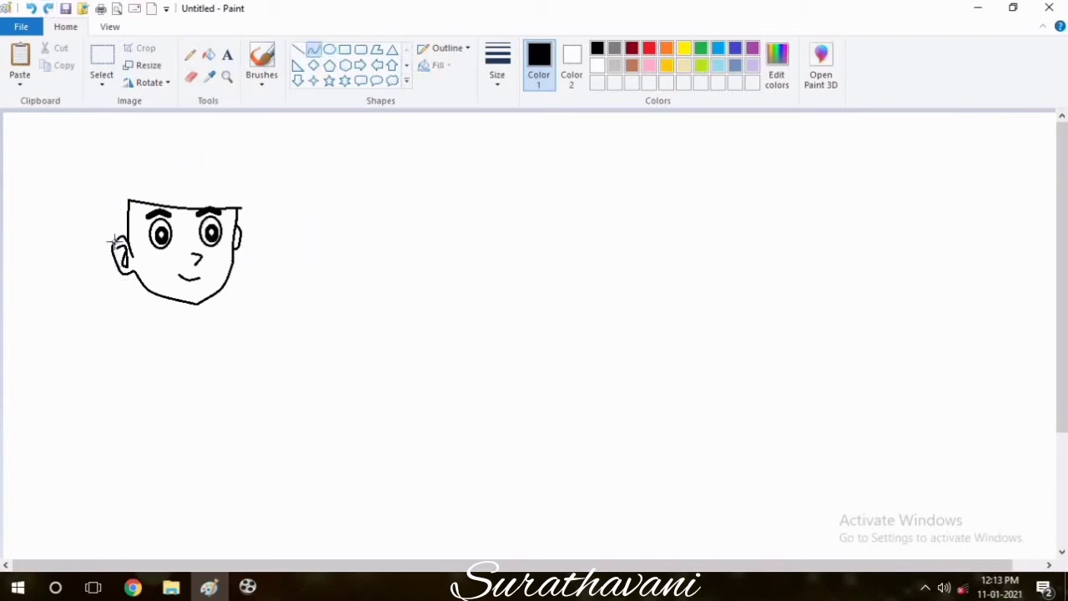
{"action": "mouse_move", "coordinate": [116, 242]}
{"action": "left_mouse_down"}
{"action": "mouse_move", "coordinate": [119, 173]}
{"action": "mouse_move", "coordinate": [95, 208]}
{"action": "mouse_move", "coordinate": [117, 179]}
{"action": "left_mouse_up"}
{"action": "left_click", "coordinate": [158, 158]}
{"action": "key", "text": "ctrl+z"}
{"action": "mouse_move", "coordinate": [112, 208]}
{"action": "left_mouse_down"}
{"action": "mouse_move", "coordinate": [98, 224]}
{"action": "mouse_move", "coordinate": [102, 178]}
{"action": "mouse_move", "coordinate": [242, 208]}
{"action": "left_mouse_up"}
{"action": "left_click", "coordinate": [166, 148]}
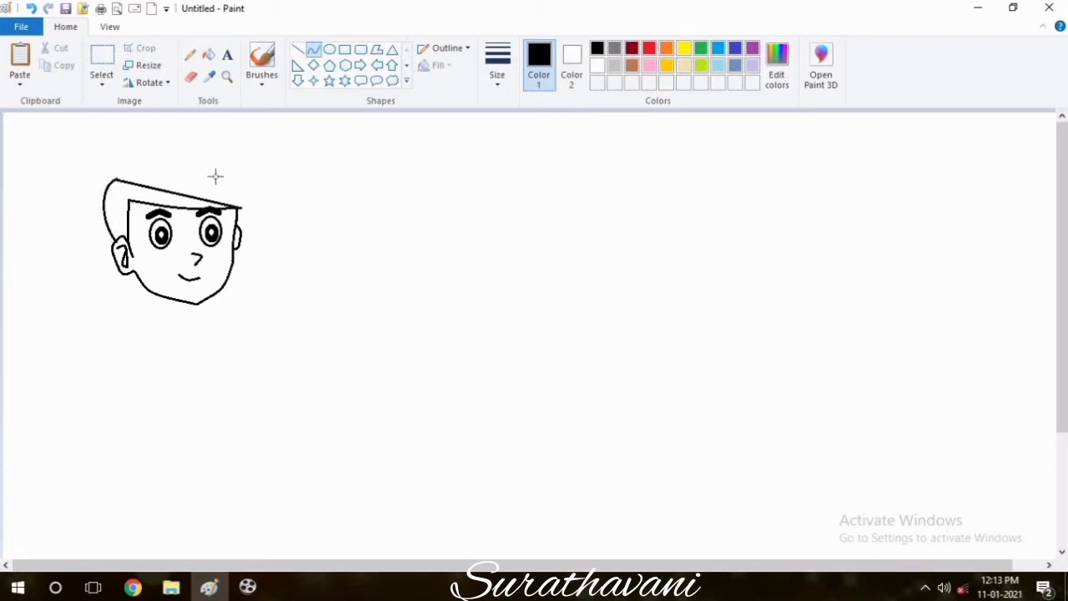
{"action": "left_click_drag", "start_coordinate": [159, 152], "coordinate": [167, 150]}
{"action": "left_click", "coordinate": [234, 173]}
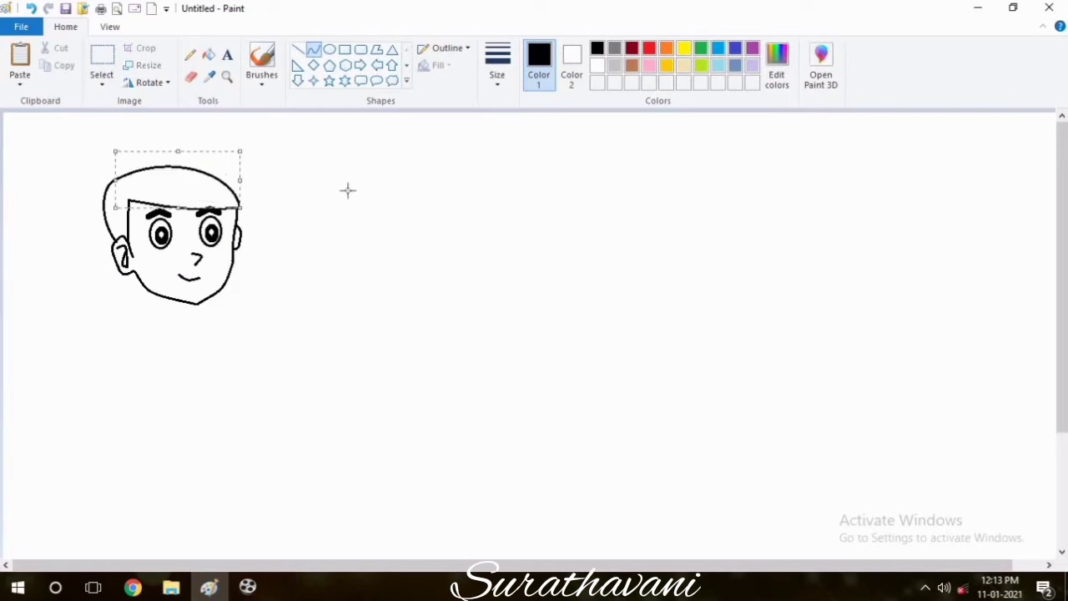
{"action": "left_click", "coordinate": [348, 191]}
{"action": "left_click", "coordinate": [189, 77]}
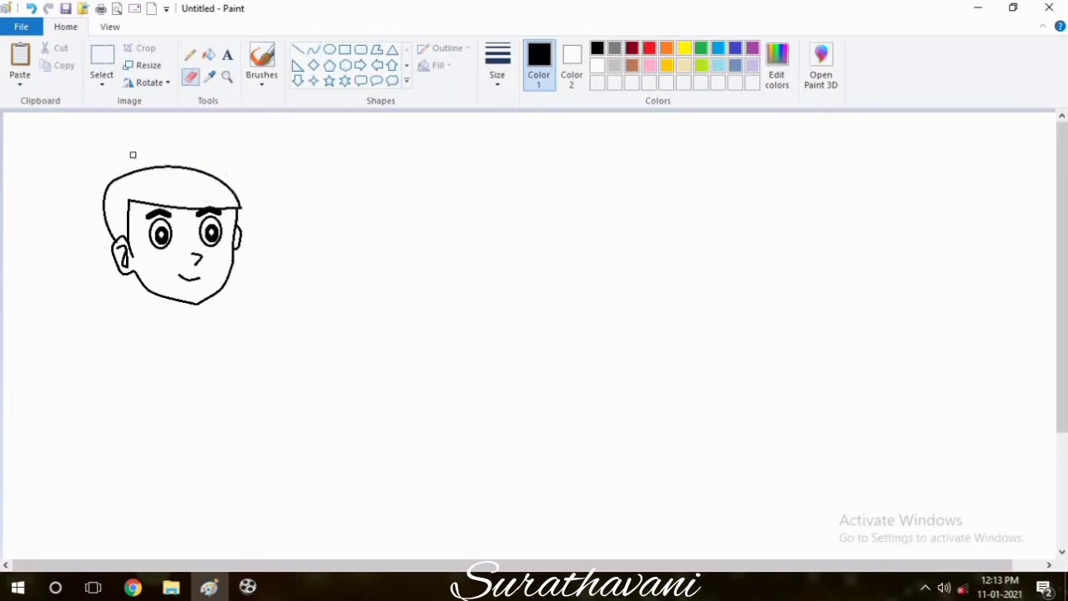
{"action": "key", "text": "ctrl+z"}
Draw a high rounded arc over the head for the hair, ending at the right end of the forehead line
{"action": "left_click", "coordinate": [314, 49]}
{"action": "left_click_drag", "start_coordinate": [131, 161], "coordinate": [241, 207]}
{"action": "left_click_drag", "start_coordinate": [183, 177], "coordinate": [184, 137]}
{"action": "left_click", "coordinate": [239, 156]}
{"action": "left_click", "coordinate": [381, 152]}
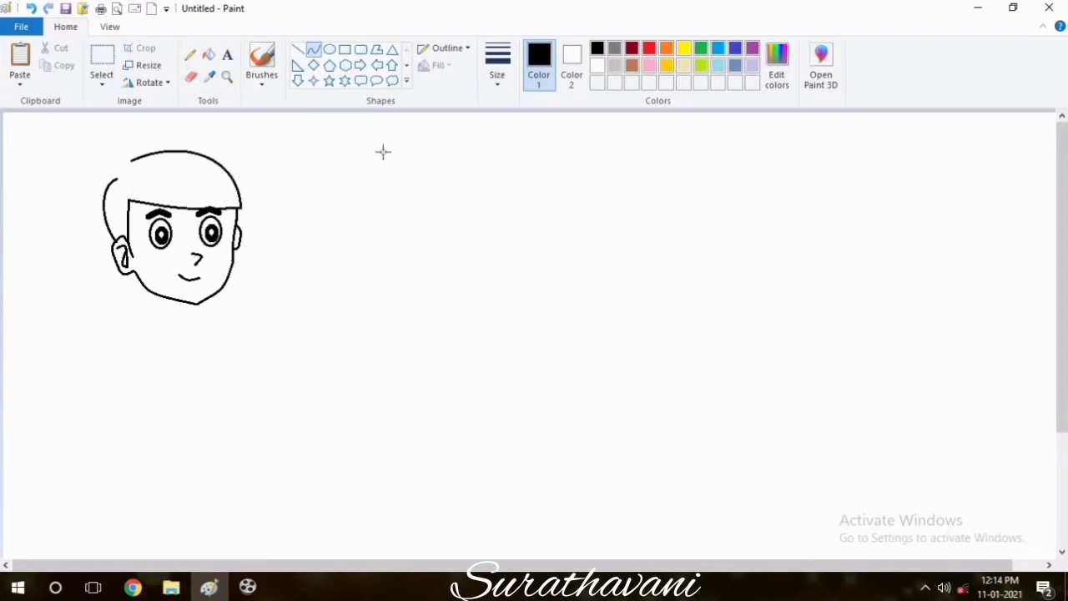
Trim the left end of the hair arc and join it to the hair's left edge with a curve
{"action": "left_click", "coordinate": [191, 77]}
{"action": "mouse_move", "coordinate": [127, 162]}
{"action": "left_mouse_down"}
{"action": "mouse_move", "coordinate": [110, 178]}
{"action": "mouse_move", "coordinate": [131, 160]}
{"action": "left_mouse_up"}
{"action": "left_click", "coordinate": [313, 49]}
{"action": "left_click", "coordinate": [110, 176]}
{"action": "left_click", "coordinate": [119, 159]}
{"action": "left_click", "coordinate": [178, 129]}
Sketch a small tuft of hair at the upper left of the head with a thicker Pencil stroke
{"action": "left_click", "coordinate": [191, 55]}
{"action": "left_click", "coordinate": [497, 74]}
{"action": "left_click", "coordinate": [498, 117]}
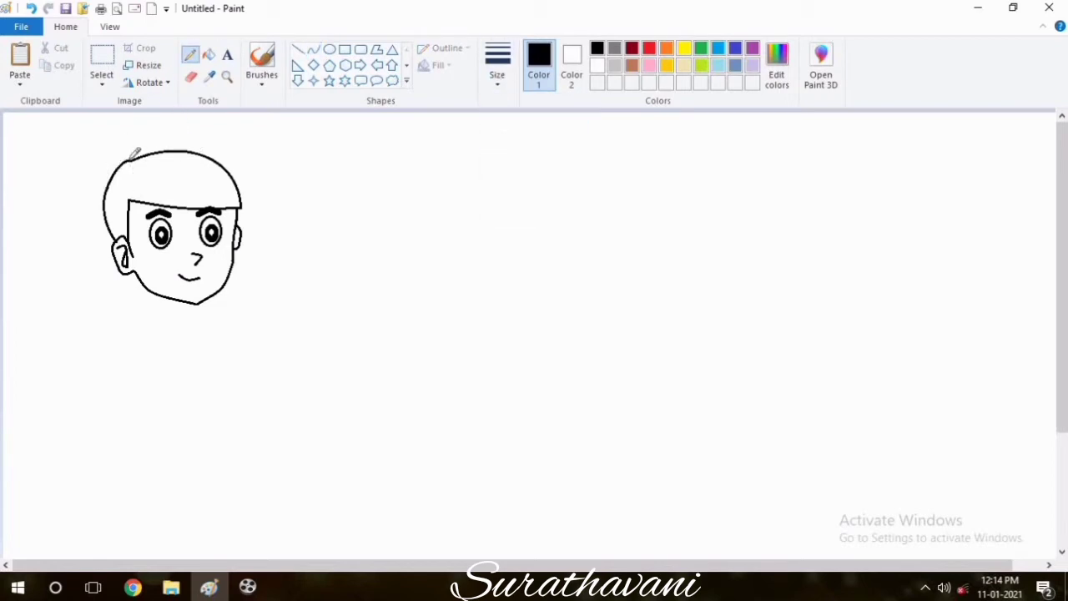
{"action": "left_click", "coordinate": [498, 67]}
{"action": "left_click", "coordinate": [509, 167]}
{"action": "left_click_drag", "start_coordinate": [139, 154], "coordinate": [134, 154]}
Draw a short neck under the chin and a pointed left shirt-collar flap below it
{"action": "left_click", "coordinate": [313, 50]}
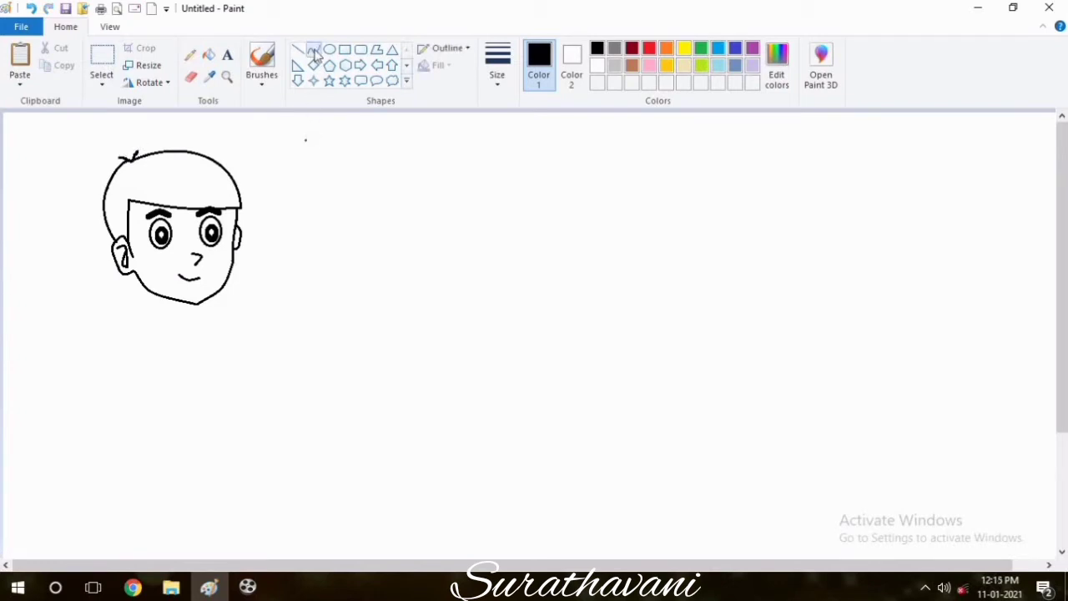
{"action": "left_click", "coordinate": [191, 55]}
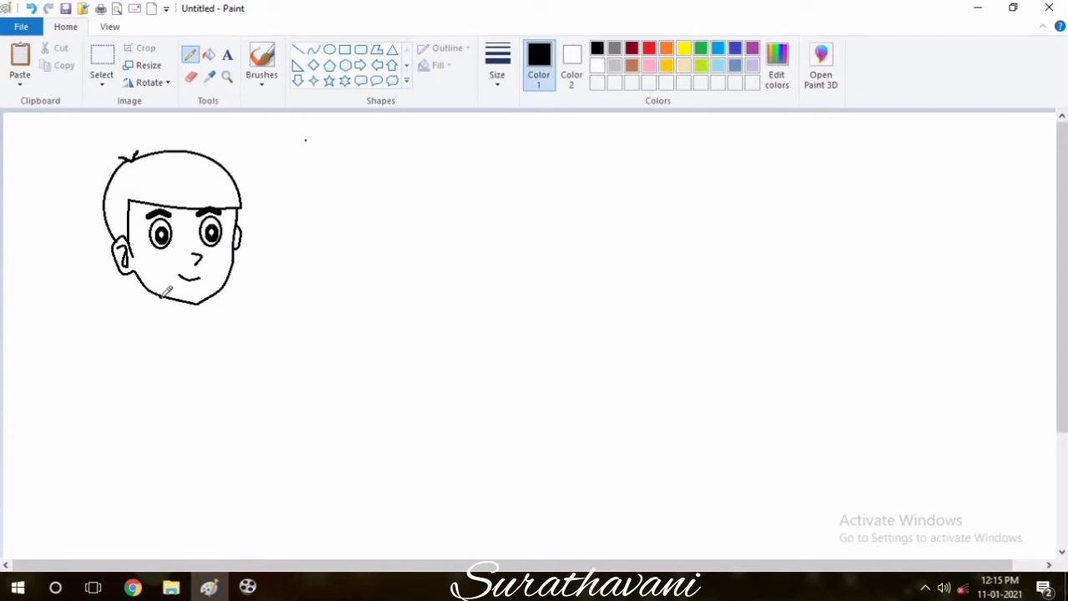
{"action": "left_click_drag", "start_coordinate": [160, 298], "coordinate": [159, 308]}
{"action": "left_click", "coordinate": [313, 50]}
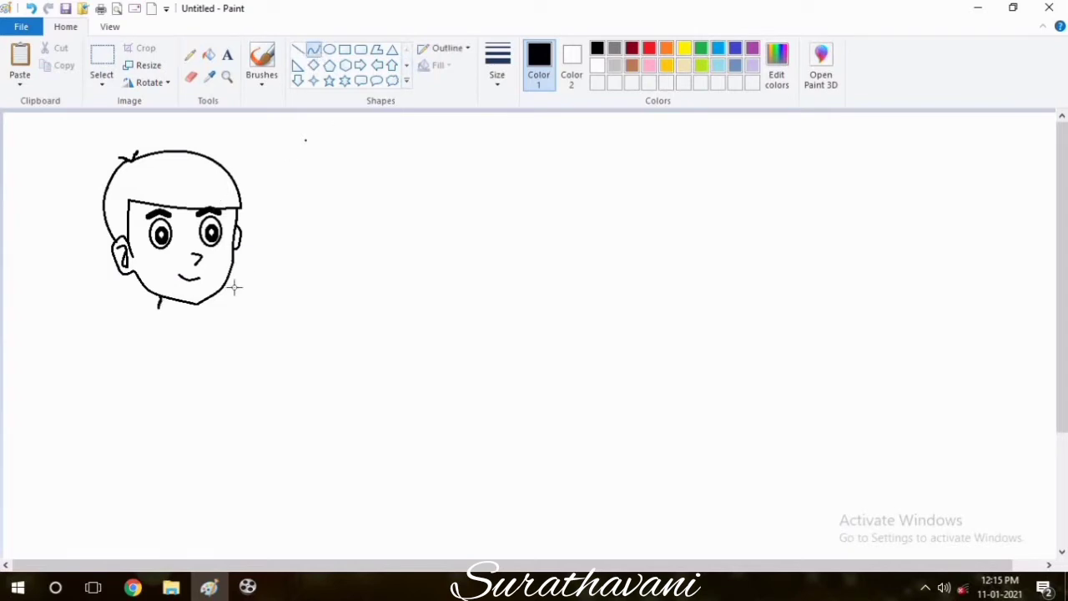
{"action": "left_click_drag", "start_coordinate": [159, 302], "coordinate": [201, 312]}
{"action": "mouse_move", "coordinate": [159, 305]}
{"action": "left_mouse_down"}
{"action": "mouse_move", "coordinate": [172, 342]}
{"action": "mouse_move", "coordinate": [155, 312]}
{"action": "mouse_move", "coordinate": [195, 317]}
{"action": "left_mouse_up"}
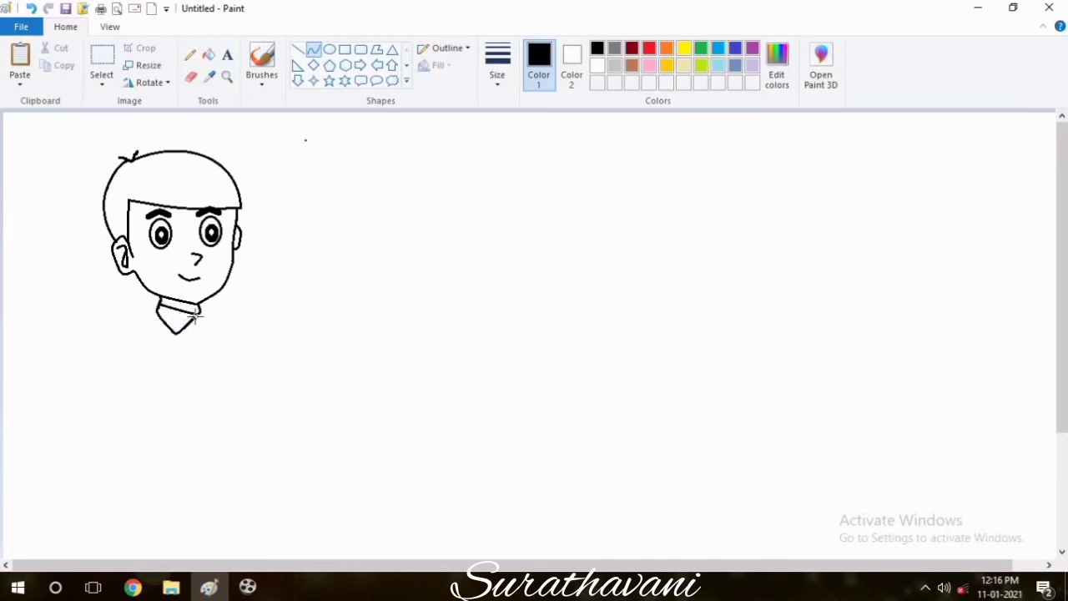
Draw the narrow pointed right collar flap beside the neck
{"action": "left_click_drag", "start_coordinate": [196, 315], "coordinate": [214, 327]}
{"action": "left_click", "coordinate": [201, 318]}
{"action": "left_click", "coordinate": [200, 317]}
{"action": "left_click", "coordinate": [278, 308]}
{"action": "left_click_drag", "start_coordinate": [214, 327], "coordinate": [202, 303]}
{"action": "left_click", "coordinate": [217, 329]}
{"action": "left_click", "coordinate": [218, 329]}
{"action": "left_click", "coordinate": [253, 316]}
{"action": "mouse_move", "coordinate": [202, 303]}
{"action": "left_mouse_down"}
{"action": "mouse_move", "coordinate": [250, 312]}
{"action": "mouse_move", "coordinate": [244, 351]}
{"action": "mouse_move", "coordinate": [224, 299]}
{"action": "left_mouse_up"}
{"action": "key", "text": "ctrl+z"}
{"action": "key", "text": "ctrl+z"}
Draw the torso's right side as a nearly vertical curve below the right shoulder
{"action": "left_click_drag", "start_coordinate": [235, 332], "coordinate": [237, 415]}
{"action": "left_click", "coordinate": [238, 373]}
{"action": "left_click", "coordinate": [238, 372]}
{"action": "left_click", "coordinate": [356, 329]}
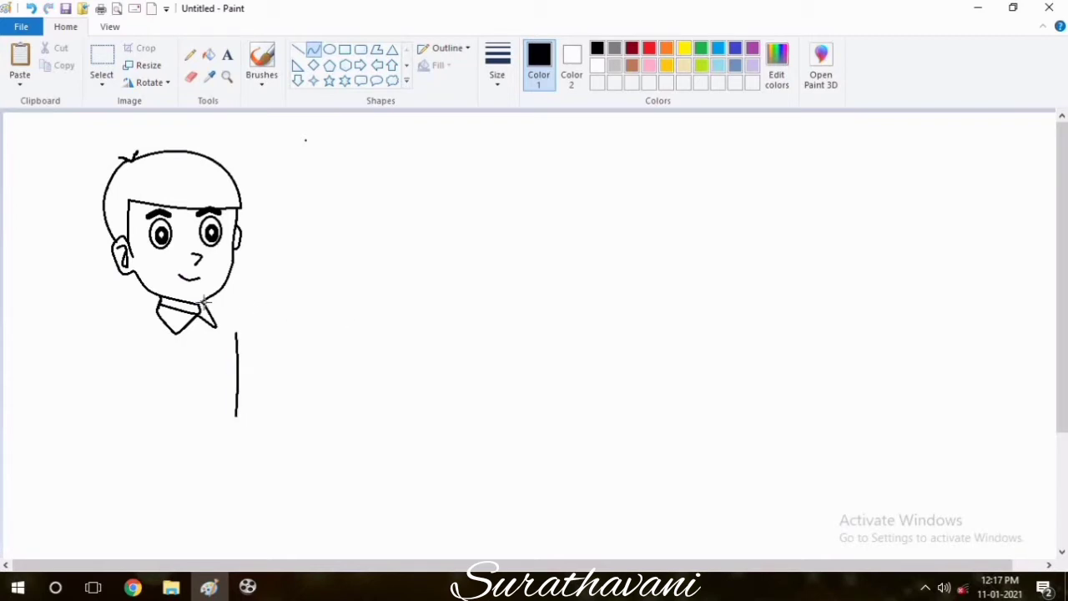
Draw the right shoulder and outer arm as one curve, then replace its lower end with an inward-bending curve
{"action": "left_click_drag", "start_coordinate": [200, 302], "coordinate": [243, 306]}
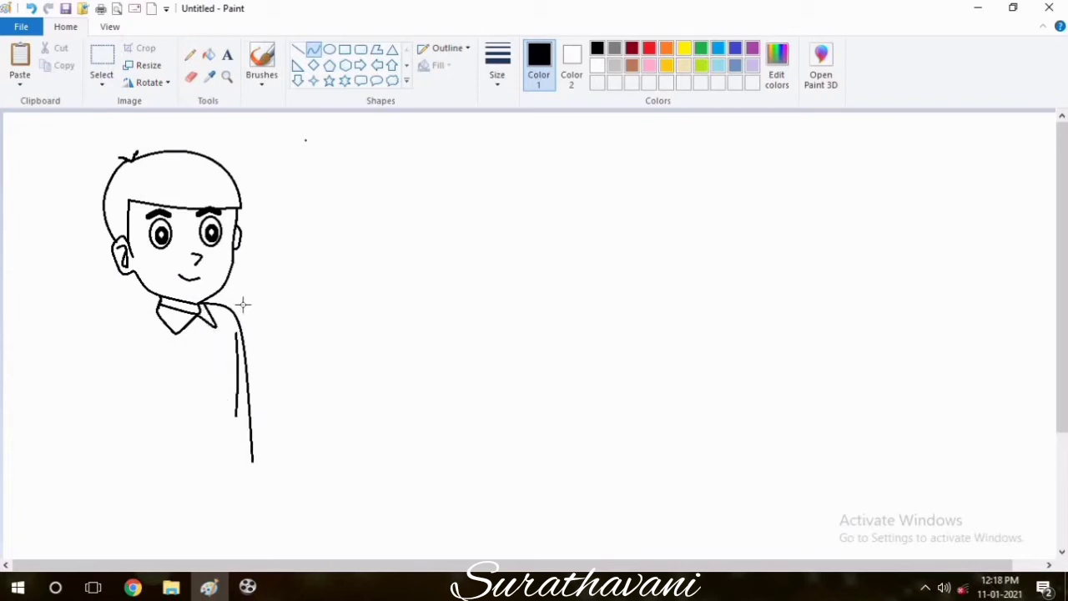
{"action": "left_click", "coordinate": [191, 76]}
{"action": "left_click_drag", "start_coordinate": [252, 414], "coordinate": [252, 468]}
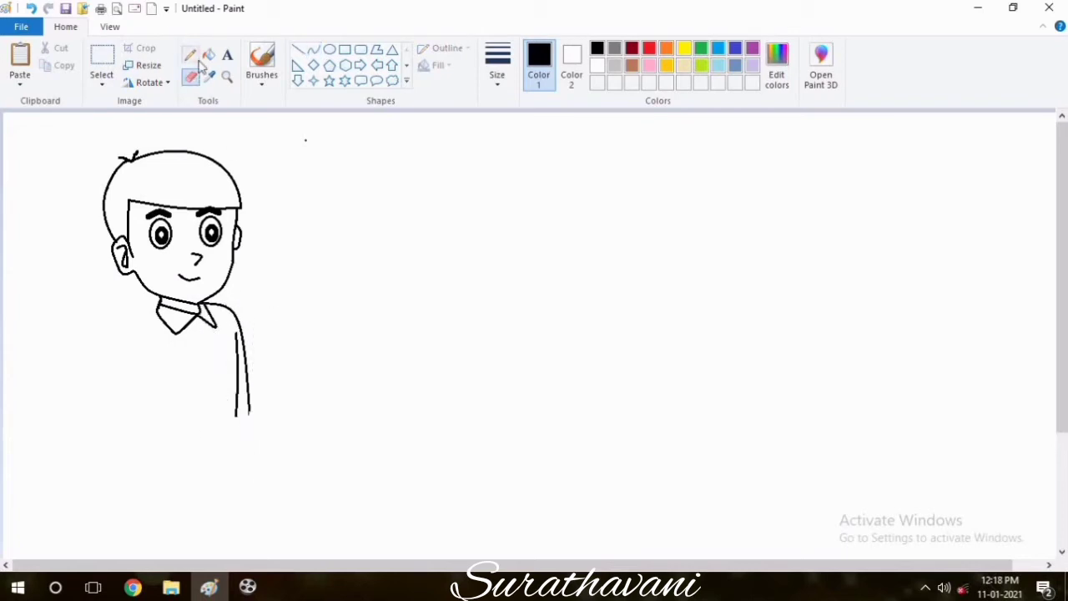
{"action": "left_click", "coordinate": [312, 49]}
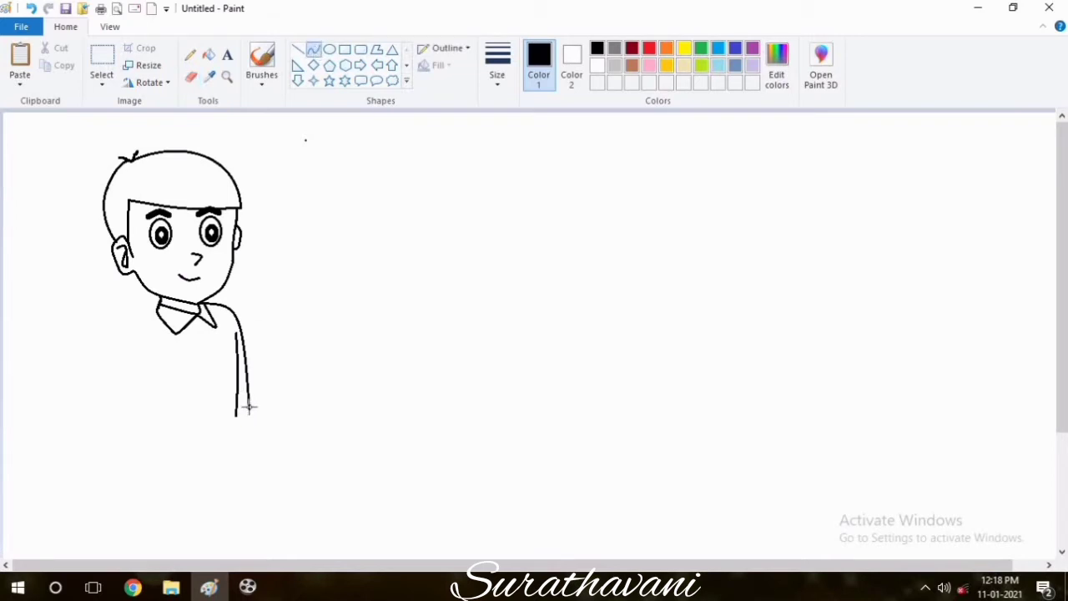
{"action": "left_click_drag", "start_coordinate": [249, 407], "coordinate": [244, 462]}
{"action": "left_click", "coordinate": [249, 434]}
Draw a straight shirt hem, then outline the torso's left side and the inner edge of the bent left arm
{"action": "left_click", "coordinate": [298, 49]}
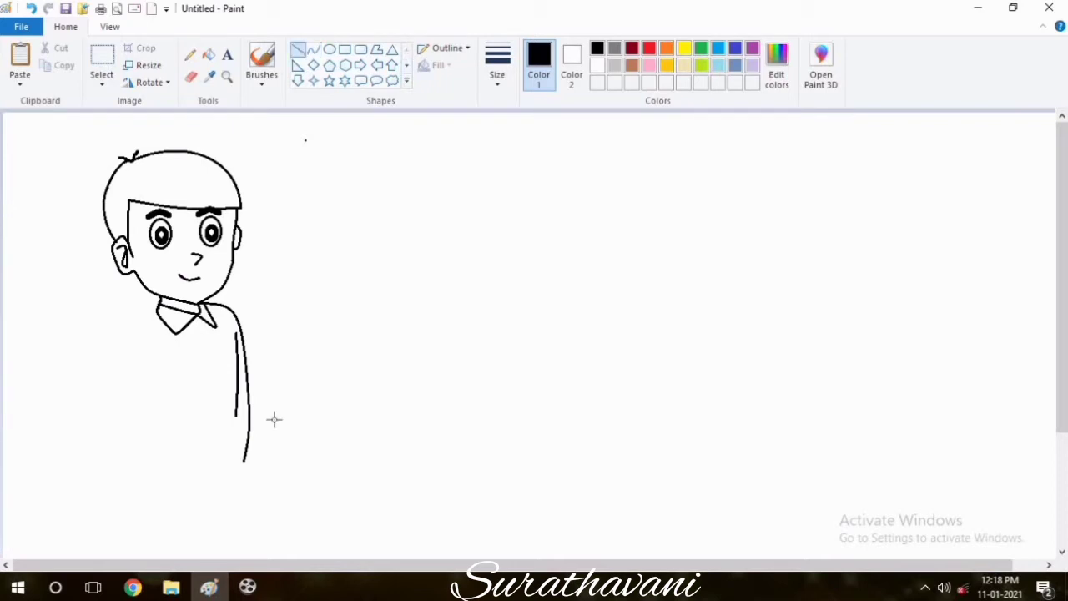
{"action": "mouse_move", "coordinate": [237, 415]}
{"action": "left_mouse_down"}
{"action": "mouse_move", "coordinate": [148, 414]}
{"action": "mouse_move", "coordinate": [144, 369]}
{"action": "mouse_move", "coordinate": [132, 376]}
{"action": "mouse_move", "coordinate": [150, 415]}
{"action": "left_mouse_up"}
{"action": "left_click", "coordinate": [313, 48]}
{"action": "left_click_drag", "start_coordinate": [142, 399], "coordinate": [143, 398]}
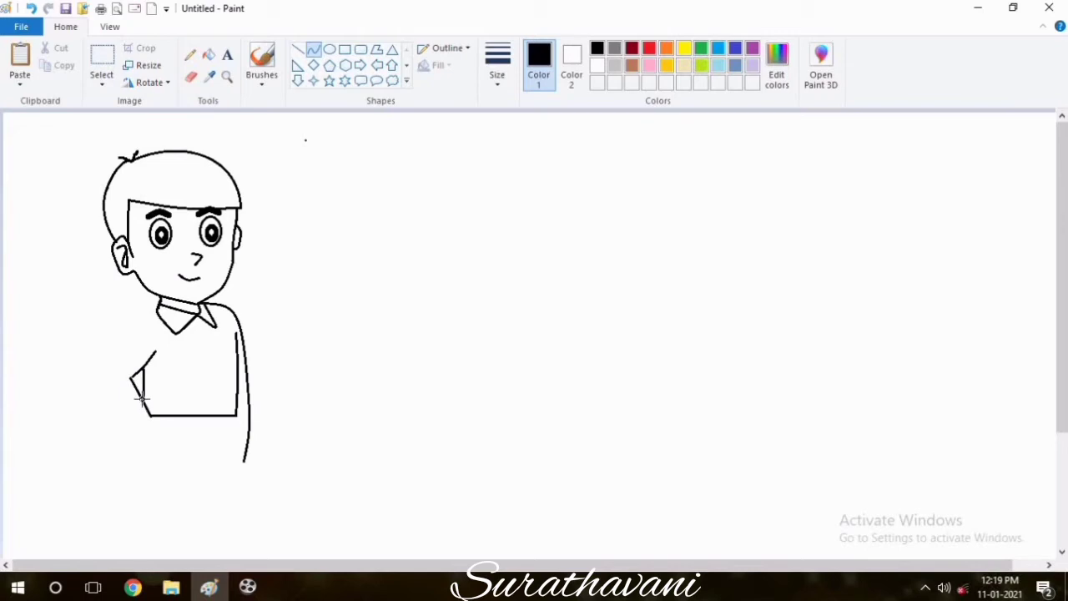
Draw the left shoulder and the outer outline of the bent left arm, closing the sleeve at the cuff
{"action": "mouse_move", "coordinate": [159, 311]}
{"action": "left_mouse_down"}
{"action": "mouse_move", "coordinate": [95, 358]}
{"action": "mouse_move", "coordinate": [139, 308]}
{"action": "left_mouse_up"}
{"action": "left_click", "coordinate": [139, 309]}
{"action": "left_click", "coordinate": [415, 283]}
{"action": "mouse_move", "coordinate": [148, 415]}
{"action": "left_mouse_down"}
{"action": "mouse_move", "coordinate": [135, 424]}
{"action": "mouse_move", "coordinate": [103, 353]}
{"action": "mouse_move", "coordinate": [94, 376]}
{"action": "left_mouse_up"}
{"action": "left_click", "coordinate": [185, 341]}
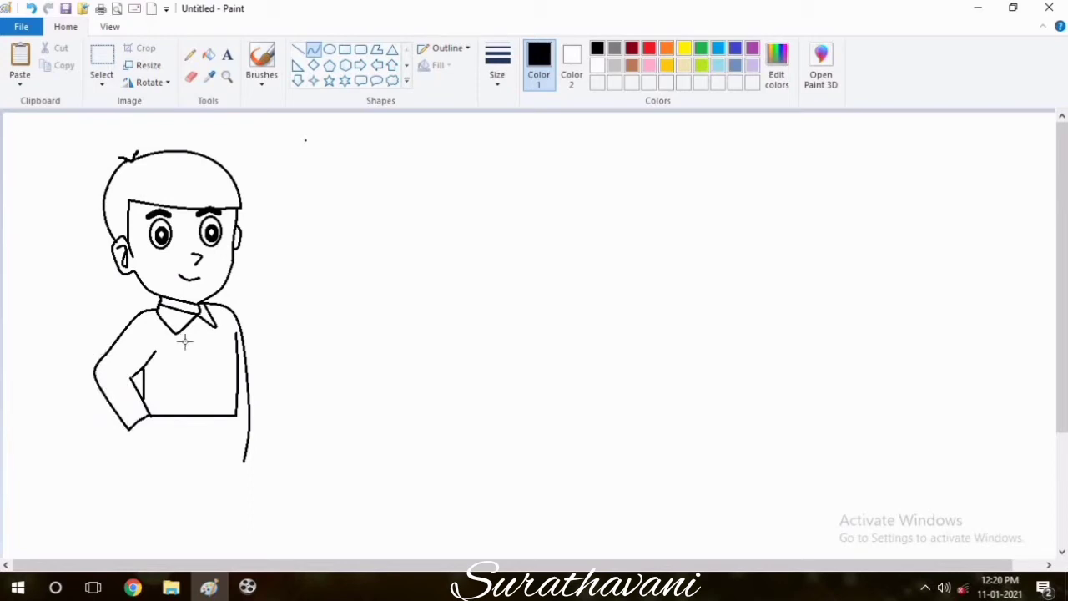
Erase the rough spot on the left arm's outer line above the elbow and redraw it with the Pencil tool
{"action": "left_click", "coordinate": [191, 77]}
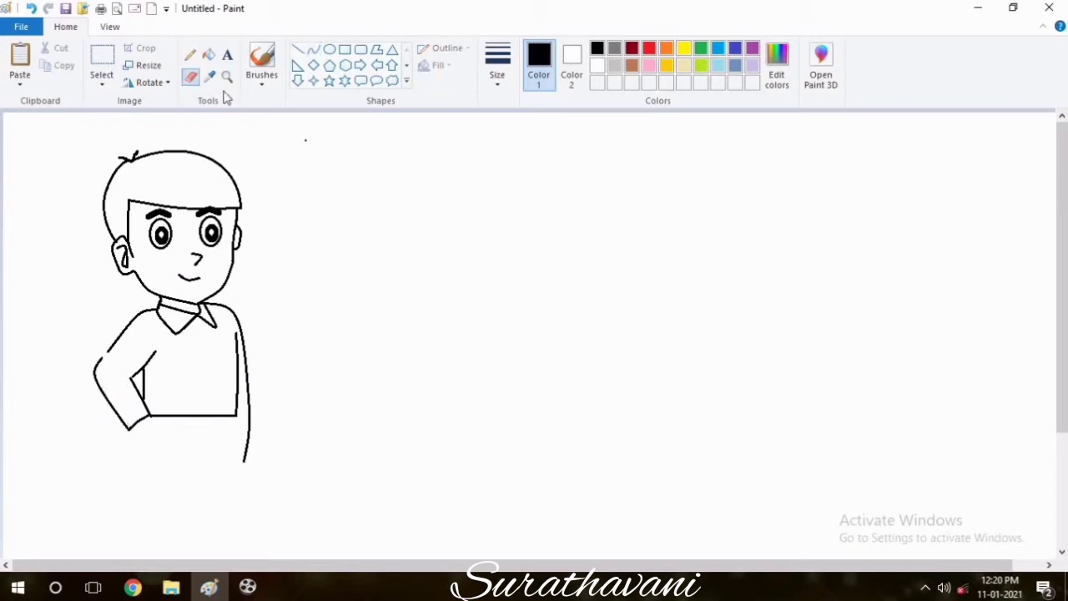
{"action": "left_click", "coordinate": [190, 54]}
{"action": "left_click", "coordinate": [498, 70]}
{"action": "left_click", "coordinate": [518, 145]}
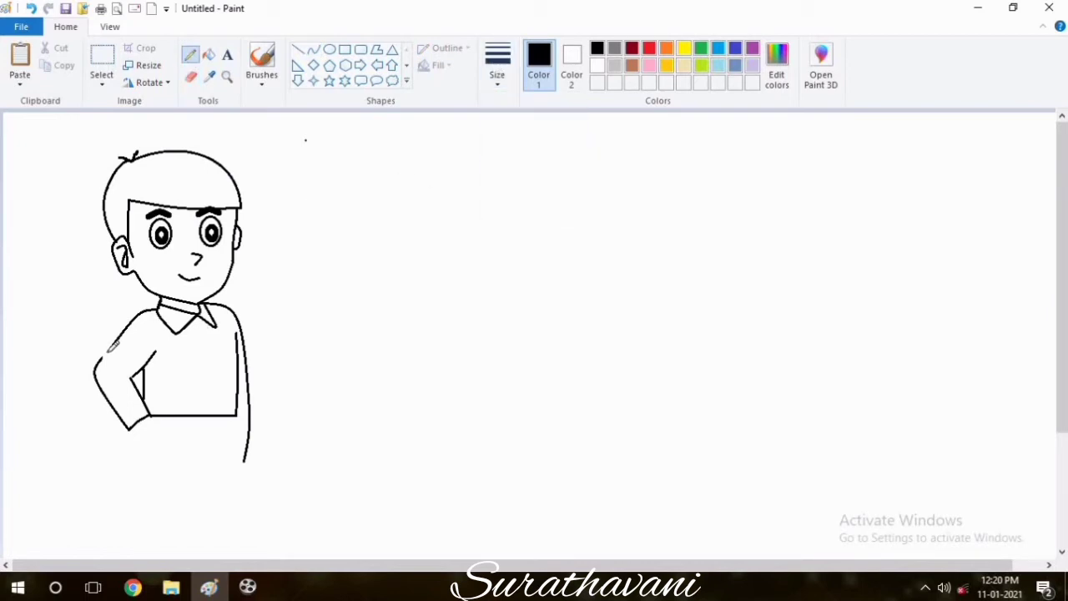
{"action": "left_click_drag", "start_coordinate": [107, 353], "coordinate": [117, 340]}
Draw the left hand below the sleeve cuff with curves, including pointed fingers resting on the hip
{"action": "left_click", "coordinate": [314, 53]}
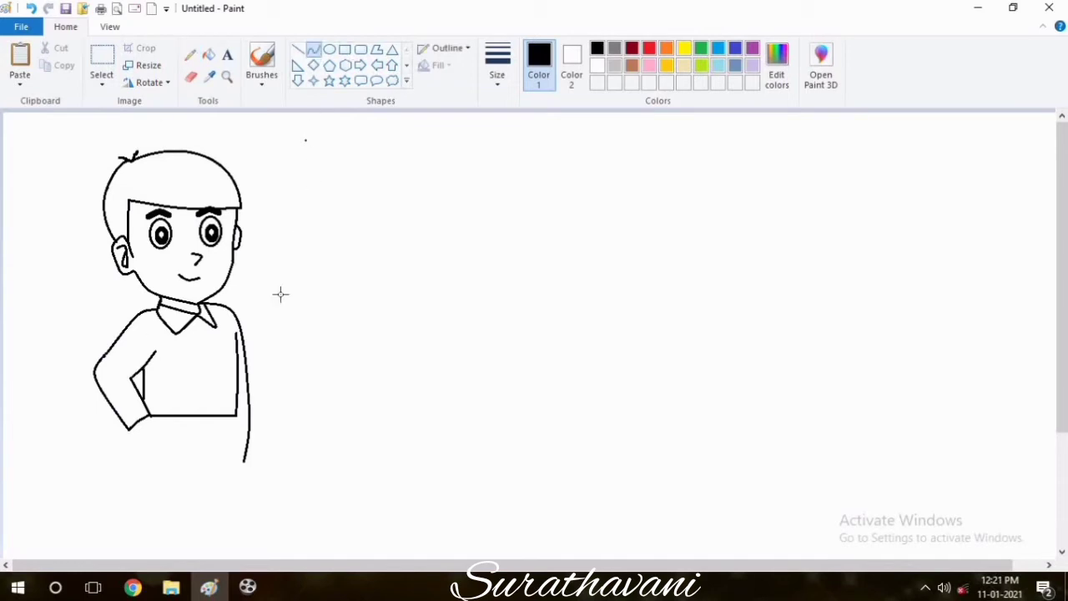
{"action": "left_click_drag", "start_coordinate": [148, 415], "coordinate": [154, 449]}
{"action": "mouse_move", "coordinate": [148, 433]}
{"action": "left_mouse_down"}
{"action": "mouse_move", "coordinate": [150, 463]}
{"action": "mouse_move", "coordinate": [128, 430]}
{"action": "left_mouse_up"}
{"action": "left_click", "coordinate": [153, 448]}
{"action": "left_click", "coordinate": [150, 459]}
{"action": "left_click", "coordinate": [192, 439]}
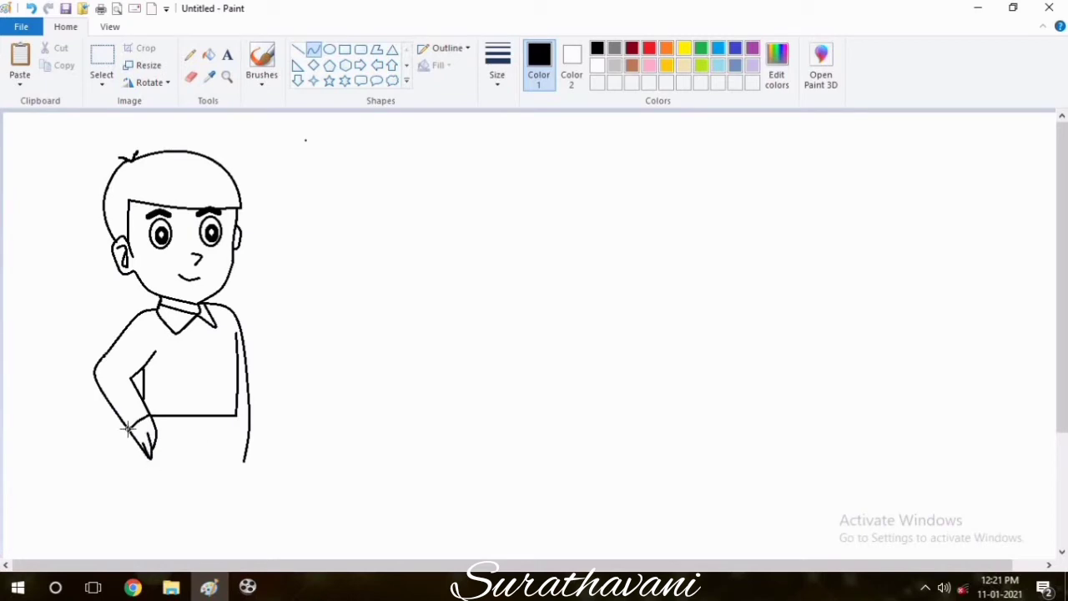
{"action": "left_click", "coordinate": [139, 455]}
{"action": "left_click", "coordinate": [139, 452]}
{"action": "left_click", "coordinate": [368, 474]}
Draw straight lines for the hip section below the shirt hem, leaving a small gap midway along its bottom edge
{"action": "left_click", "coordinate": [298, 50]}
{"action": "left_click_drag", "start_coordinate": [236, 415], "coordinate": [236, 473]}
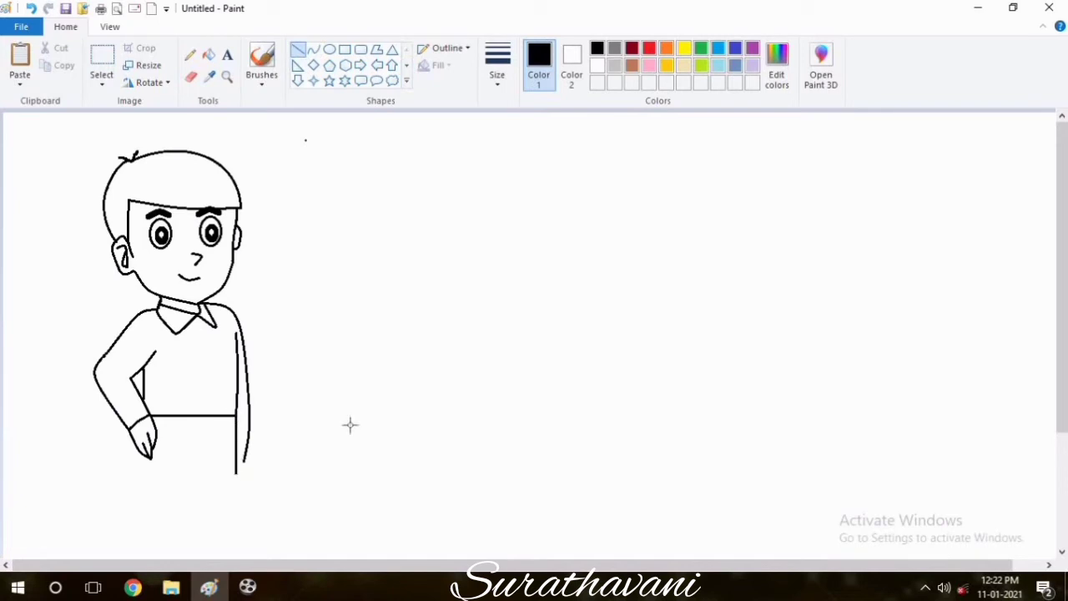
{"action": "left_click_drag", "start_coordinate": [236, 474], "coordinate": [203, 474]}
{"action": "left_click_drag", "start_coordinate": [197, 473], "coordinate": [148, 473]}
{"action": "left_click", "coordinate": [313, 49]}
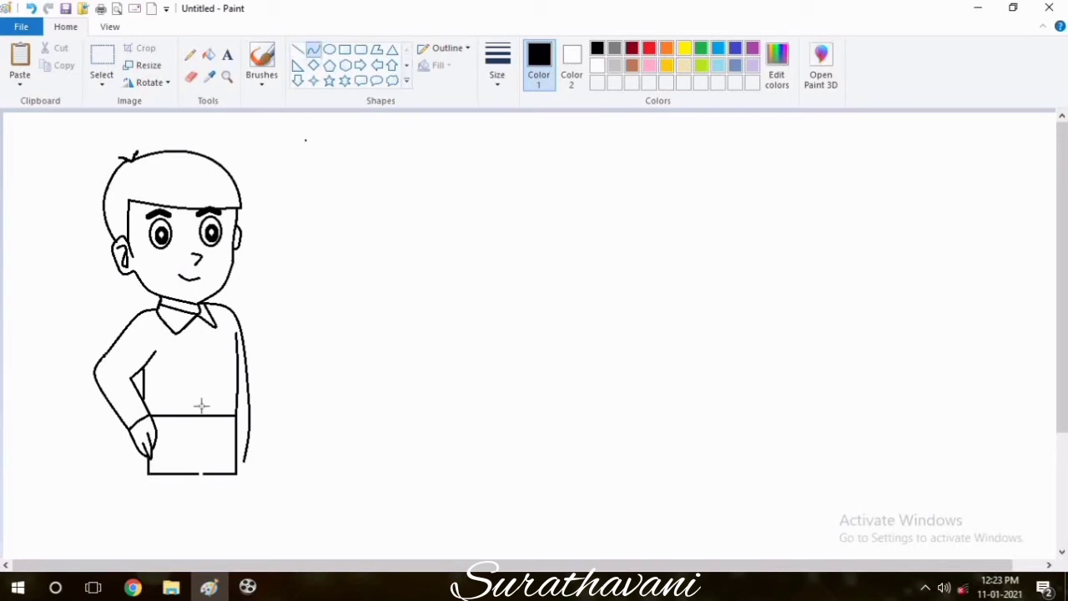
Draw a short curved crease rising from the gap in the bottom edge of the shorts
{"action": "mouse_move", "coordinate": [197, 473]}
{"action": "left_mouse_down"}
{"action": "mouse_move", "coordinate": [202, 449]}
{"action": "mouse_move", "coordinate": [197, 458]}
{"action": "left_mouse_up"}
{"action": "left_click", "coordinate": [201, 474]}
Erase the lower part of the right arm's outer line and redraw it as a shorter curve ending just below the shirt hem
{"action": "left_click", "coordinate": [190, 77]}
{"action": "left_click_drag", "start_coordinate": [247, 377], "coordinate": [245, 468]}
{"action": "left_click", "coordinate": [313, 49]}
{"action": "mouse_move", "coordinate": [239, 429]}
{"action": "left_mouse_down"}
{"action": "mouse_move", "coordinate": [243, 377]}
{"action": "mouse_move", "coordinate": [245, 393]}
{"action": "left_mouse_up"}
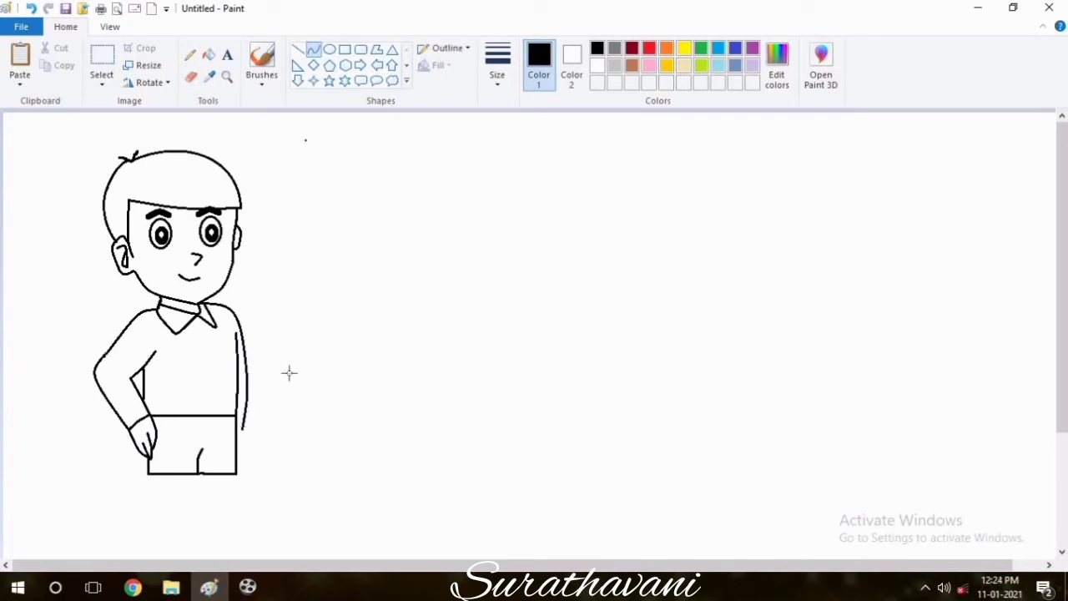
Draw the narrow right hand below the sleeve with curves, partly hidden beside the hip
{"action": "left_click_drag", "start_coordinate": [242, 431], "coordinate": [236, 465]}
{"action": "key", "text": "ctrl+z"}
{"action": "mouse_move", "coordinate": [243, 429]}
{"action": "left_mouse_down"}
{"action": "mouse_move", "coordinate": [236, 465]}
{"action": "mouse_move", "coordinate": [243, 453]}
{"action": "left_mouse_up"}
{"action": "left_click", "coordinate": [243, 453]}
{"action": "left_click", "coordinate": [282, 422]}
{"action": "left_click", "coordinate": [298, 50]}
{"action": "left_click", "coordinate": [102, 63]}
{"action": "left_click_drag", "start_coordinate": [338, 122], "coordinate": [333, 517]}
{"action": "left_click", "coordinate": [488, 288]}
{"action": "left_click", "coordinate": [103, 83]}
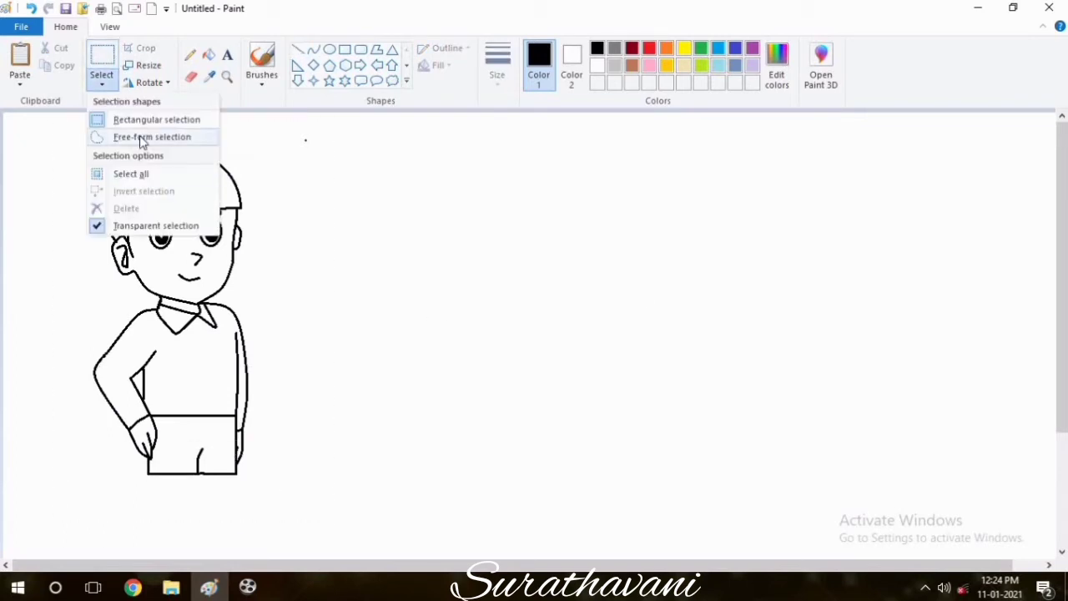
{"action": "left_click", "coordinate": [141, 137]}
{"action": "mouse_move", "coordinate": [150, 293]}
{"action": "left_mouse_down"}
{"action": "mouse_move", "coordinate": [202, 302]}
{"action": "mouse_move", "coordinate": [252, 182]}
{"action": "mouse_move", "coordinate": [148, 117]}
{"action": "mouse_move", "coordinate": [100, 262]}
{"action": "left_mouse_up"}
{"action": "left_click", "coordinate": [493, 202]}
Select the head with a free-form selection, shrink it slightly and place it back on the neck
{"action": "mouse_move", "coordinate": [151, 296]}
{"action": "left_mouse_down"}
{"action": "mouse_move", "coordinate": [193, 302]}
{"action": "mouse_move", "coordinate": [248, 150]}
{"action": "mouse_move", "coordinate": [91, 227]}
{"action": "mouse_move", "coordinate": [148, 297]}
{"action": "left_mouse_up"}
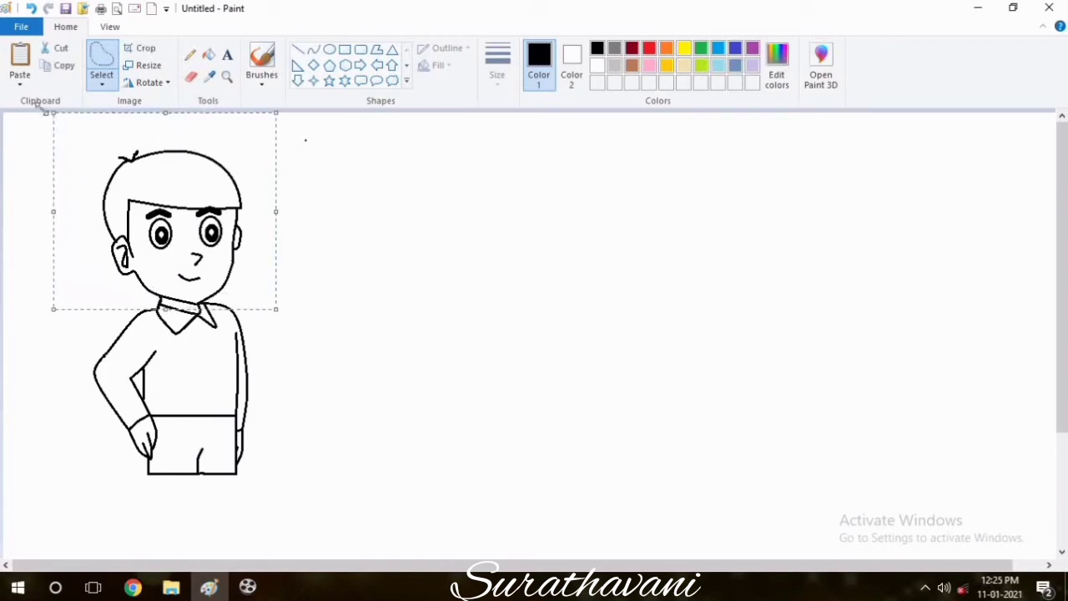
{"action": "left_click_drag", "start_coordinate": [53, 112], "coordinate": [84, 132]}
{"action": "left_click_drag", "start_coordinate": [216, 197], "coordinate": [206, 199]}
{"action": "left_click", "coordinate": [559, 113]}
Select the whole figure free-form and move it toward the canvas's upper-left corner to make room for the legs
{"action": "mouse_move", "coordinate": [270, 162]}
{"action": "left_mouse_down"}
{"action": "mouse_move", "coordinate": [212, 112]}
{"action": "mouse_move", "coordinate": [290, 171]}
{"action": "left_mouse_up"}
{"action": "left_click_drag", "start_coordinate": [228, 360], "coordinate": [197, 313]}
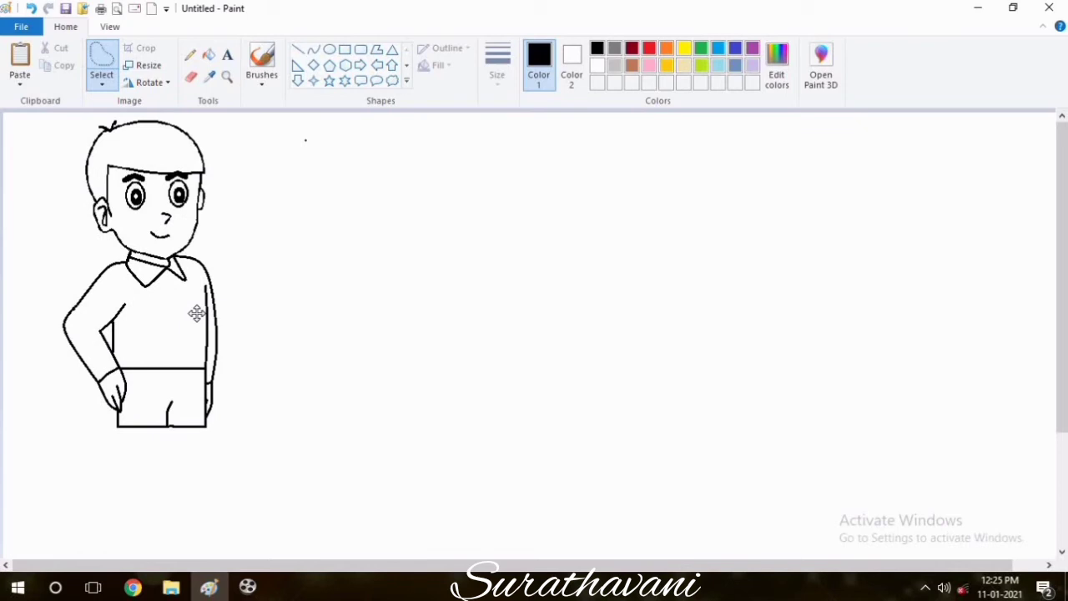
{"action": "left_click", "coordinate": [606, 311]}
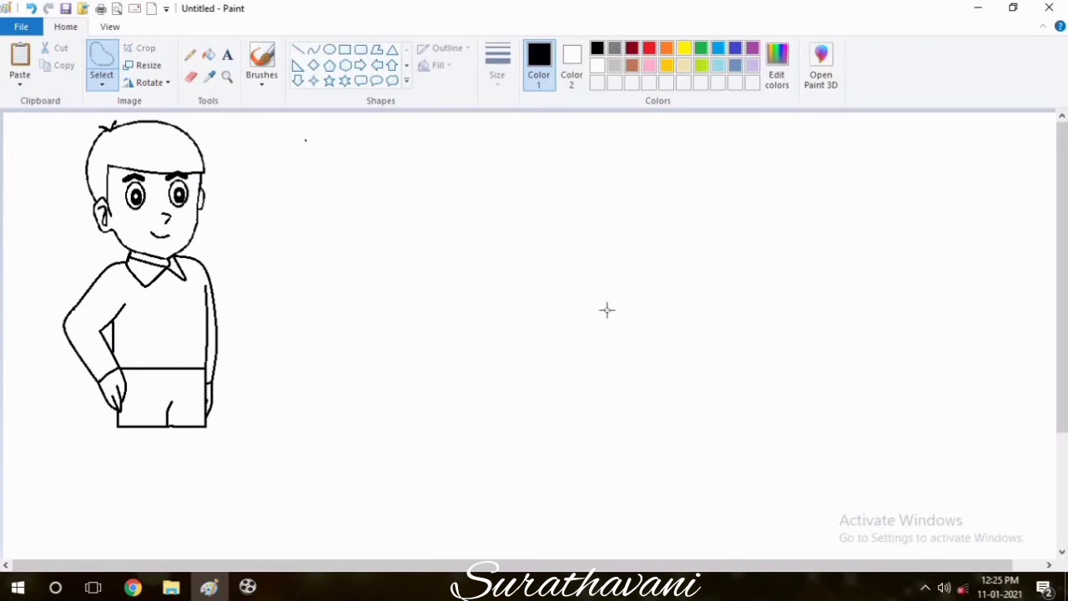
{"action": "left_click", "coordinate": [298, 50]}
{"action": "left_click_drag", "start_coordinate": [119, 429], "coordinate": [118, 506]}
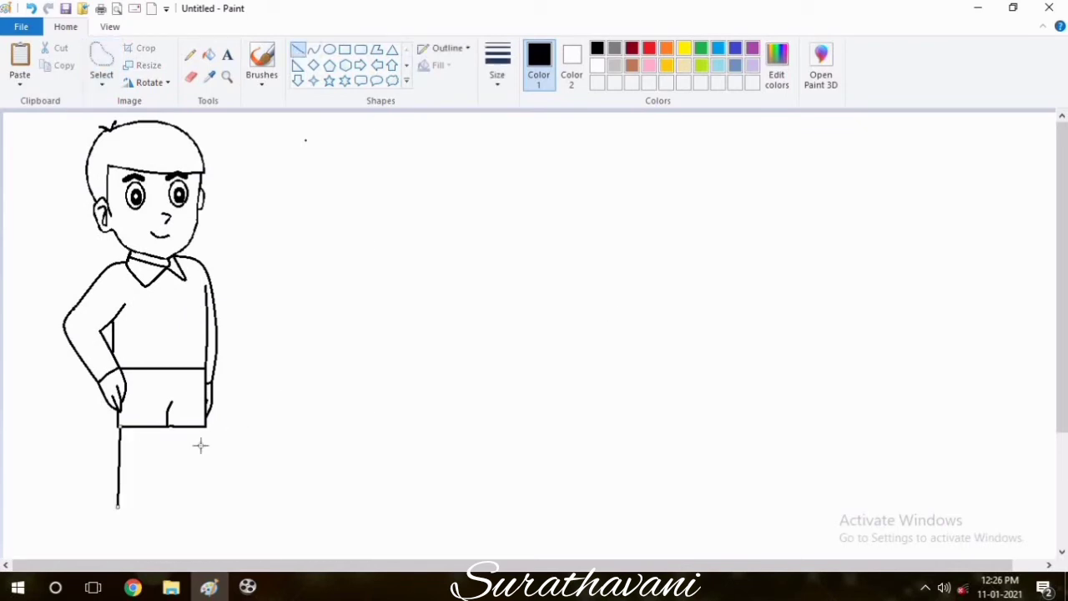
{"action": "left_click_drag", "start_coordinate": [162, 427], "coordinate": [156, 506]}
{"action": "left_click_drag", "start_coordinate": [196, 427], "coordinate": [188, 505]}
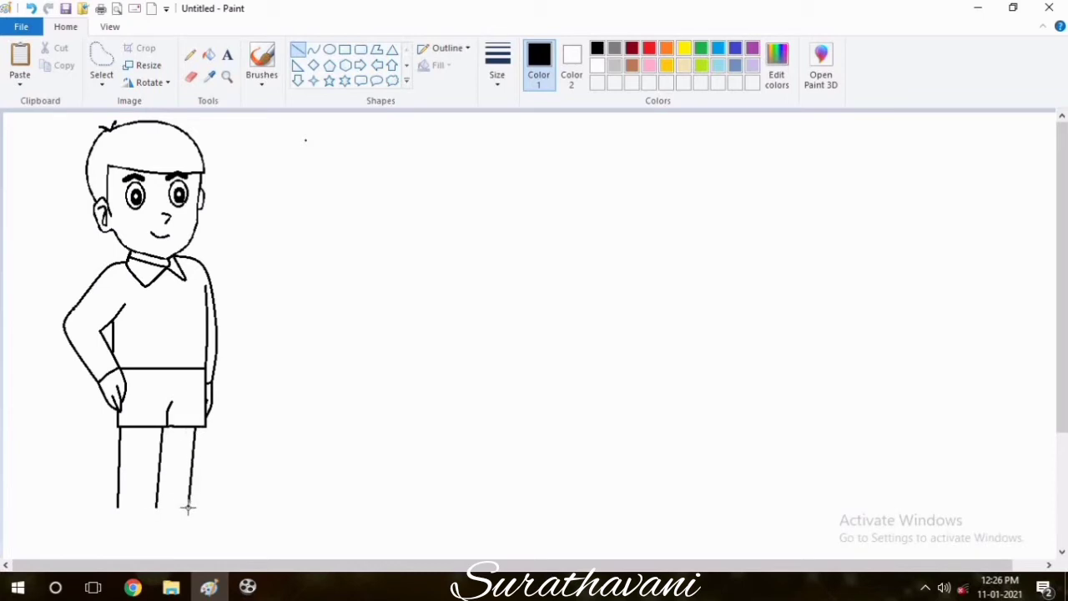
{"action": "key", "text": "ctrl+z"}
{"action": "key", "text": "ctrl+z"}
{"action": "key", "text": "ctrl+z"}
Draw two straight legs below the shorts with lines, closing them at the bottom and adding a sock under the left leg
{"action": "left_click_drag", "start_coordinate": [162, 427], "coordinate": [162, 503]}
{"action": "left_click_drag", "start_coordinate": [196, 427], "coordinate": [194, 499]}
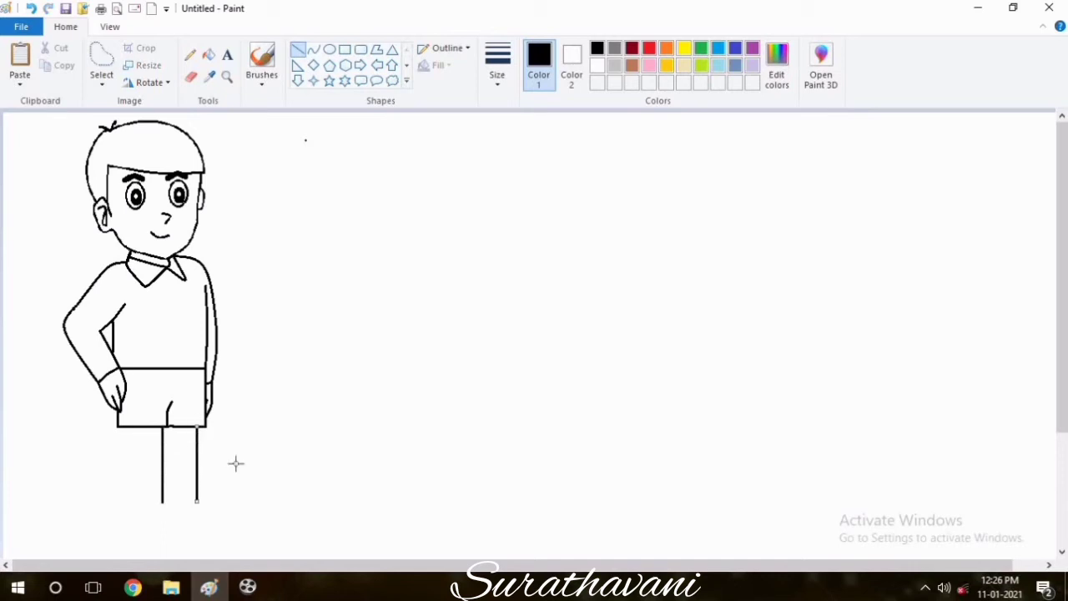
{"action": "mouse_move", "coordinate": [128, 428]}
{"action": "left_mouse_down"}
{"action": "mouse_move", "coordinate": [128, 503]}
{"action": "mouse_move", "coordinate": [196, 502]}
{"action": "left_mouse_up"}
{"action": "mouse_move", "coordinate": [128, 502]}
{"action": "left_mouse_down"}
{"action": "mouse_move", "coordinate": [129, 527]}
{"action": "mouse_move", "coordinate": [164, 524]}
{"action": "mouse_move", "coordinate": [129, 525]}
{"action": "mouse_move", "coordinate": [171, 553]}
{"action": "mouse_move", "coordinate": [127, 530]}
{"action": "mouse_move", "coordinate": [114, 541]}
{"action": "mouse_move", "coordinate": [164, 527]}
{"action": "left_mouse_up"}
Draw a rounded shoe below the left sock with curves and add small pencil lace marks on it
{"action": "left_click", "coordinate": [313, 50]}
{"action": "left_click", "coordinate": [175, 539]}
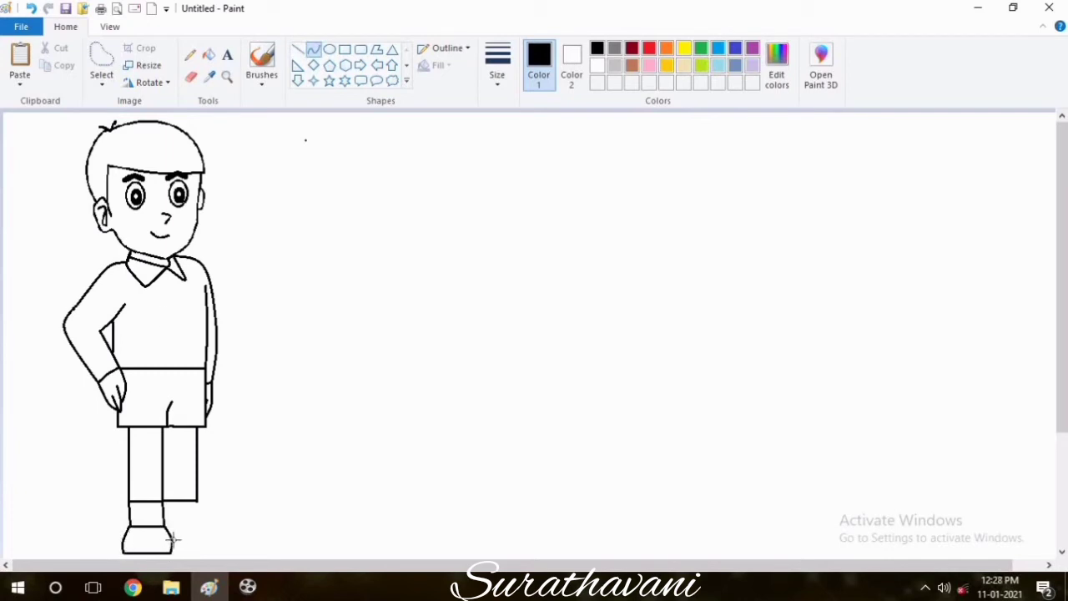
{"action": "left_click", "coordinate": [175, 539]}
{"action": "left_click", "coordinate": [214, 515]}
{"action": "left_click", "coordinate": [191, 55]}
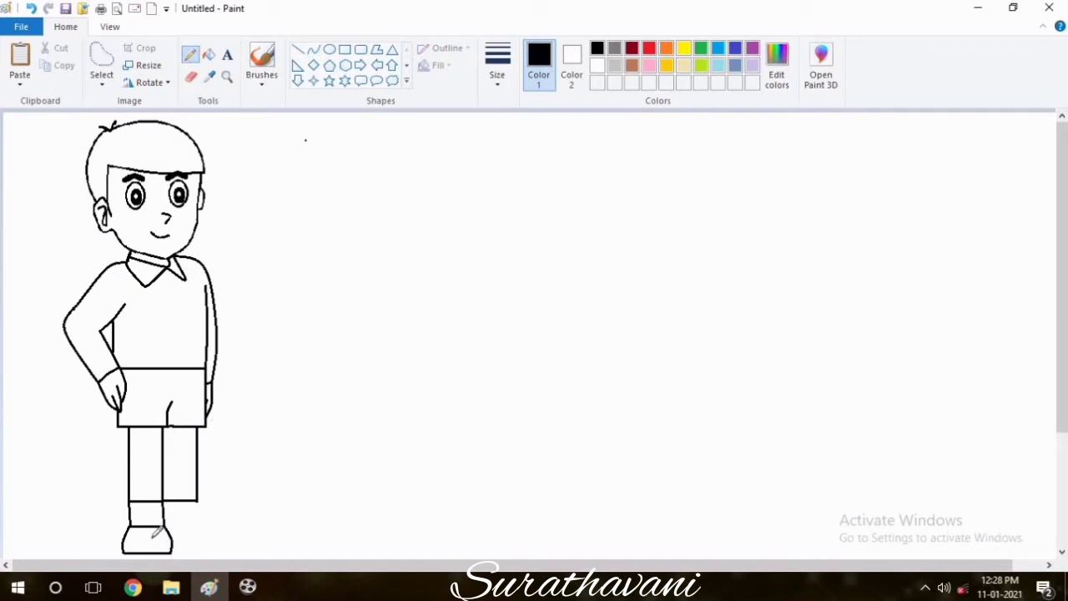
{"action": "left_click_drag", "start_coordinate": [155, 534], "coordinate": [166, 529]}
{"action": "key", "text": "ctrl+z"}
Duplicate the sock and shoe under the right leg and erase the overlapping line between the two shoes
{"action": "left_click", "coordinate": [102, 67]}
{"action": "mouse_move", "coordinate": [161, 499]}
{"action": "left_mouse_down"}
{"action": "mouse_move", "coordinate": [172, 508]}
{"action": "mouse_move", "coordinate": [93, 517]}
{"action": "mouse_move", "coordinate": [163, 499]}
{"action": "left_mouse_up"}
{"action": "mouse_move", "coordinate": [173, 554]}
{"action": "left_mouse_down"}
{"action": "mouse_move", "coordinate": [88, 171]}
{"action": "mouse_move", "coordinate": [206, 555]}
{"action": "left_mouse_up"}
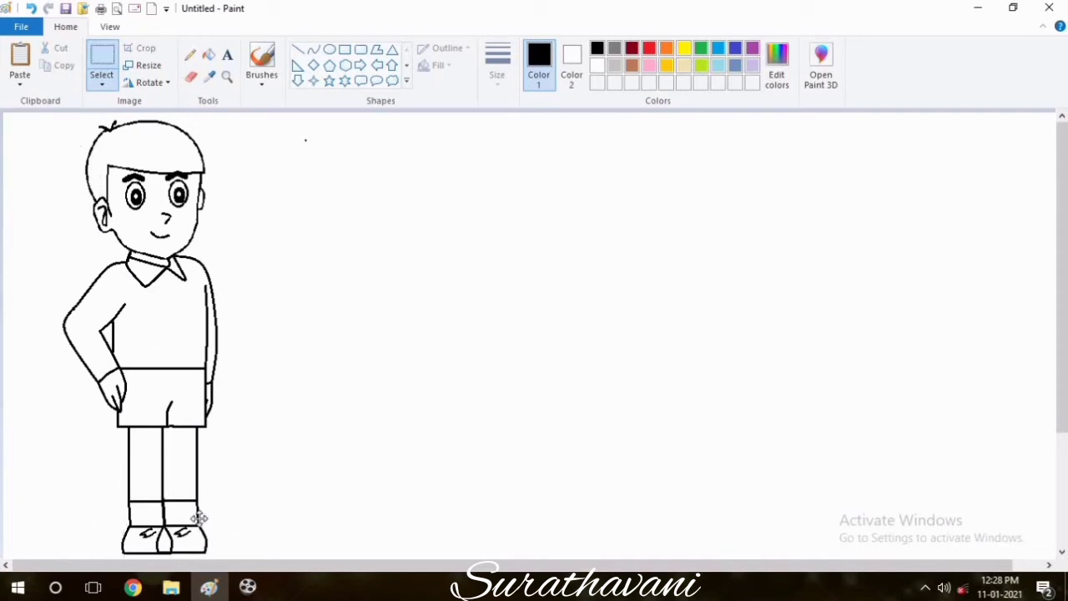
{"action": "left_click", "coordinate": [336, 456]}
{"action": "left_click", "coordinate": [190, 76]}
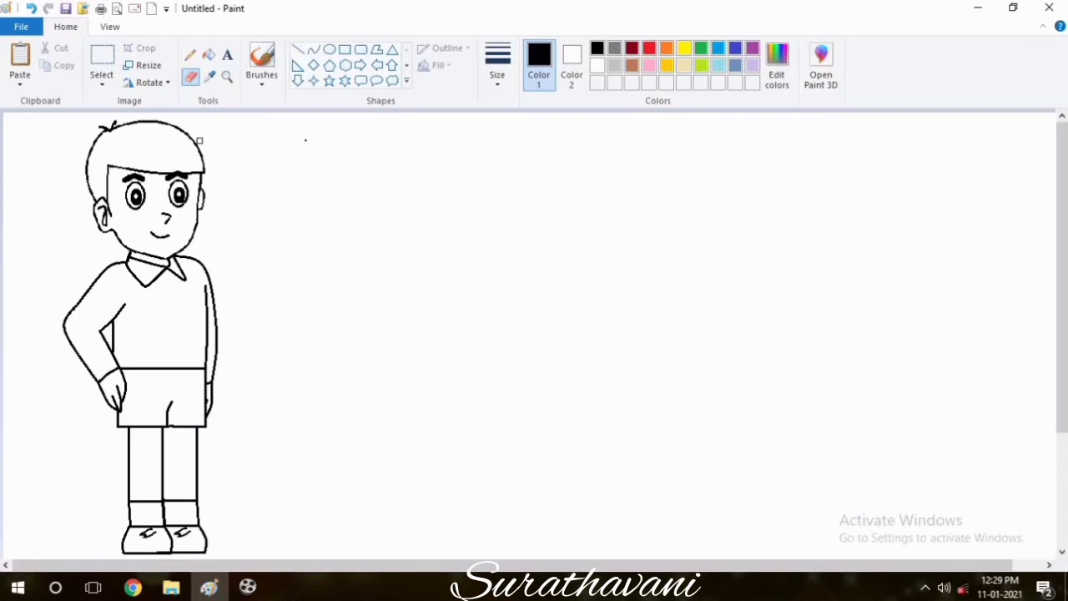
Copy the boy's head and collar to the empty area beside him, and erase the copy's eyebrows, fringe and top hair outline
{"action": "left_click", "coordinate": [102, 63]}
{"action": "left_click_drag", "start_coordinate": [44, 113], "coordinate": [232, 290]}
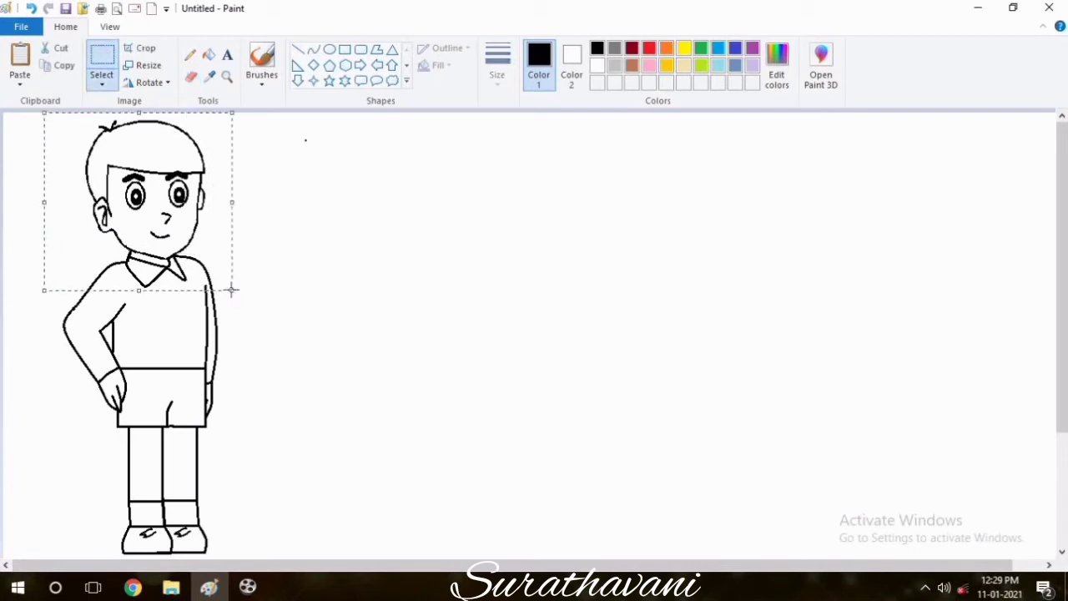
{"action": "key", "text": "ctrl+c"}
{"action": "key", "text": "ctrl+v"}
{"action": "left_click_drag", "start_coordinate": [126, 230], "coordinate": [337, 239]}
{"action": "left_click", "coordinate": [230, 501]}
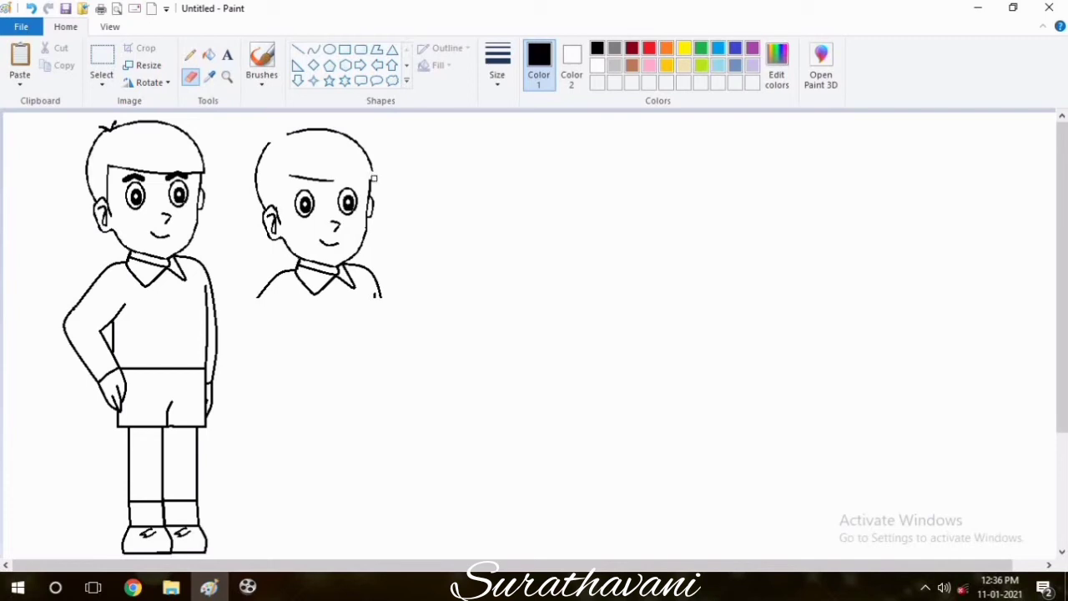
{"action": "mouse_move", "coordinate": [373, 177]}
{"action": "left_mouse_down"}
{"action": "mouse_move", "coordinate": [351, 144]}
{"action": "mouse_move", "coordinate": [291, 130]}
{"action": "left_mouse_up"}
{"action": "left_click_drag", "start_coordinate": [331, 180], "coordinate": [282, 175]}
Draw a zigzag fringe across the copied head's forehead with curves, starting at the left ear
{"action": "left_click", "coordinate": [313, 50]}
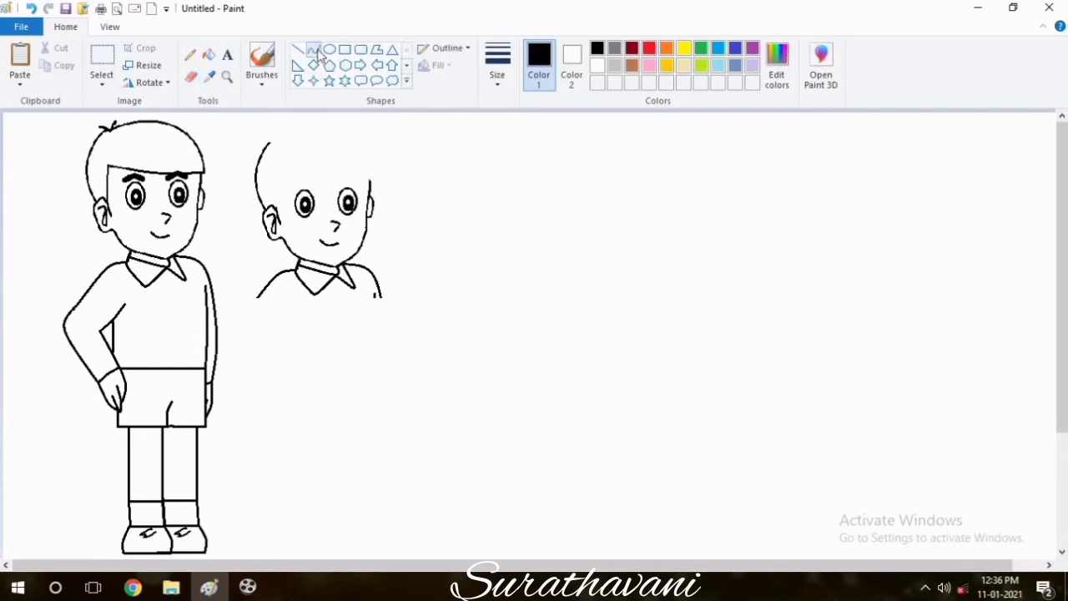
{"action": "left_click_drag", "start_coordinate": [273, 215], "coordinate": [283, 174]}
{"action": "left_click", "coordinate": [274, 187]}
{"action": "left_click", "coordinate": [275, 186]}
{"action": "mouse_move", "coordinate": [283, 173]}
{"action": "left_mouse_down"}
{"action": "mouse_move", "coordinate": [309, 171]}
{"action": "mouse_move", "coordinate": [330, 187]}
{"action": "left_mouse_up"}
{"action": "left_click", "coordinate": [304, 184]}
{"action": "left_click", "coordinate": [310, 172]}
{"action": "left_click", "coordinate": [310, 172]}
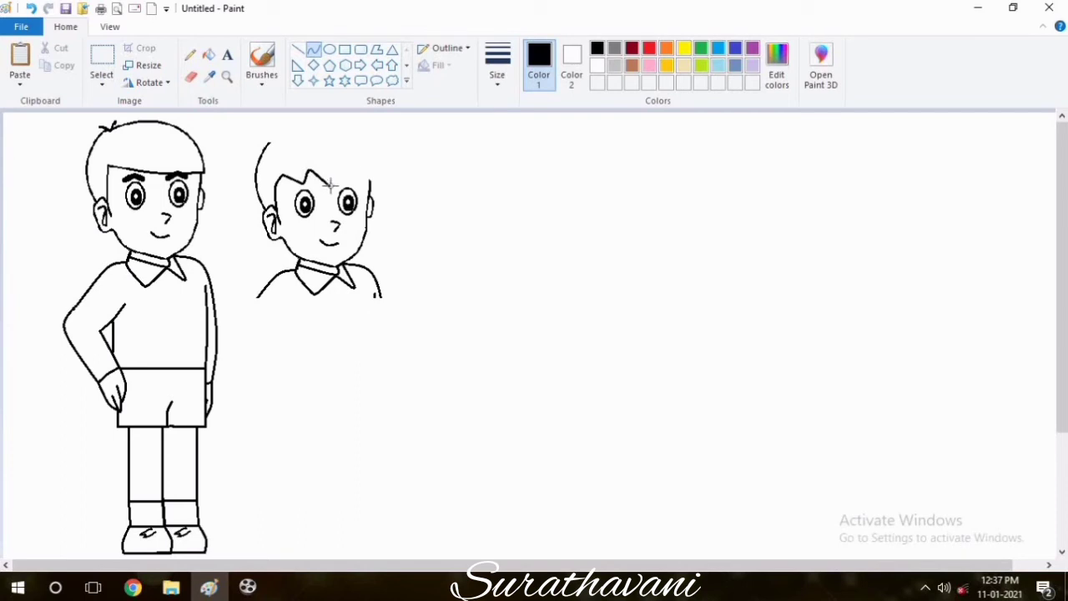
{"action": "mouse_move", "coordinate": [323, 182]}
{"action": "left_mouse_down"}
{"action": "mouse_move", "coordinate": [337, 168]}
{"action": "mouse_move", "coordinate": [352, 184]}
{"action": "left_mouse_up"}
{"action": "left_click", "coordinate": [352, 184]}
{"action": "left_click", "coordinate": [352, 184]}
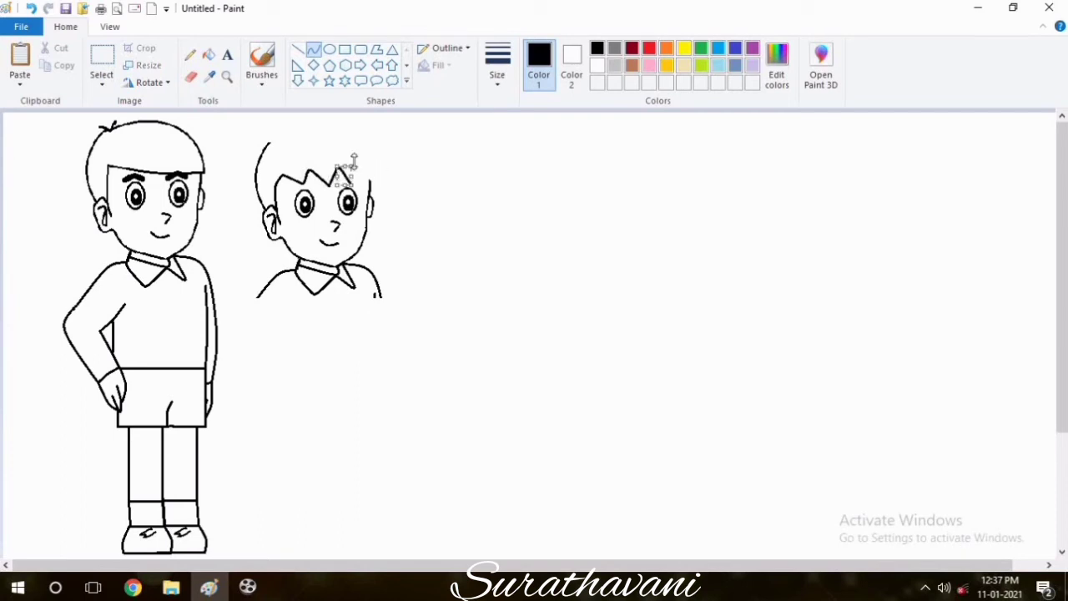
Draw a circle above the copied head's right eye as a round lock of hair
{"action": "left_click", "coordinate": [329, 49]}
{"action": "mouse_move", "coordinate": [330, 136]}
{"action": "left_mouse_down"}
{"action": "mouse_move", "coordinate": [375, 187]}
{"action": "mouse_move", "coordinate": [353, 144]}
{"action": "left_mouse_up"}
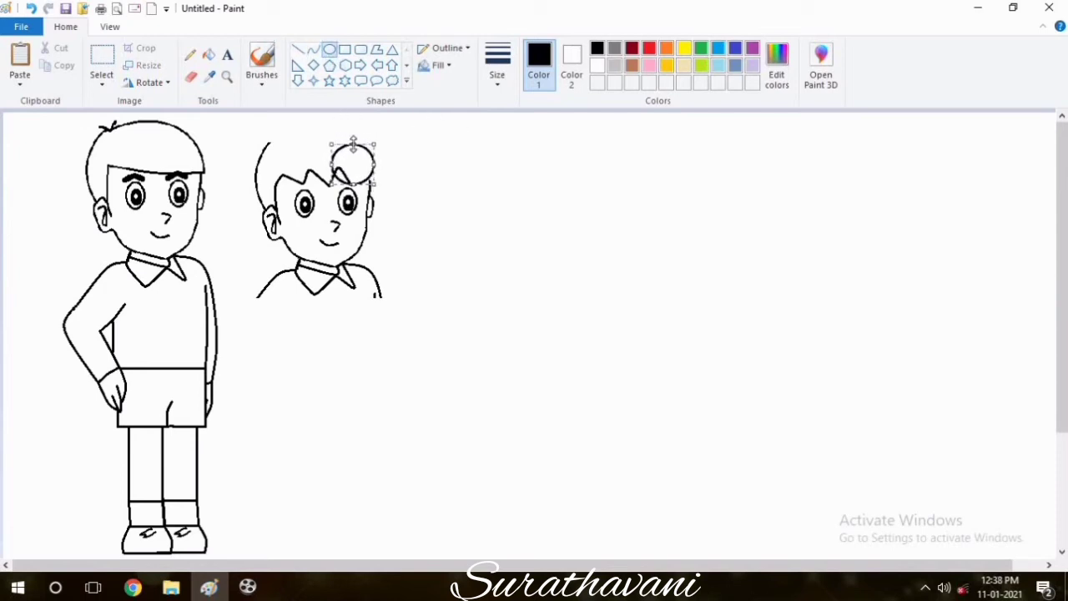
{"action": "left_click", "coordinate": [467, 119]}
Choose an eraser size and erase the circle's left part so it forms an open curl joining the fringe
{"action": "left_click", "coordinate": [191, 77]}
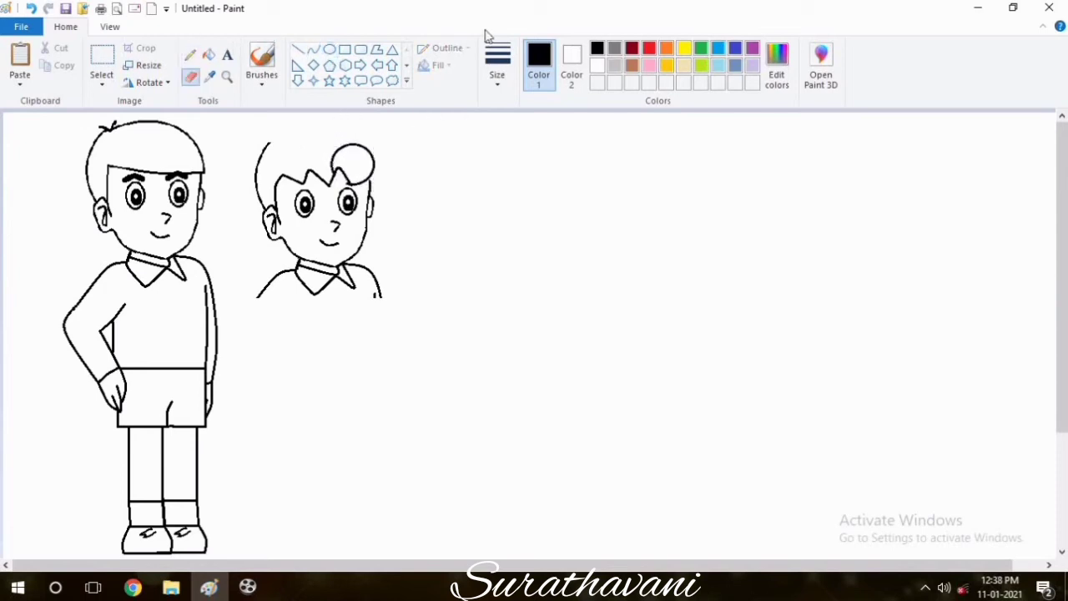
{"action": "left_click", "coordinate": [498, 74]}
{"action": "left_click", "coordinate": [532, 106]}
{"action": "left_click", "coordinate": [498, 74]}
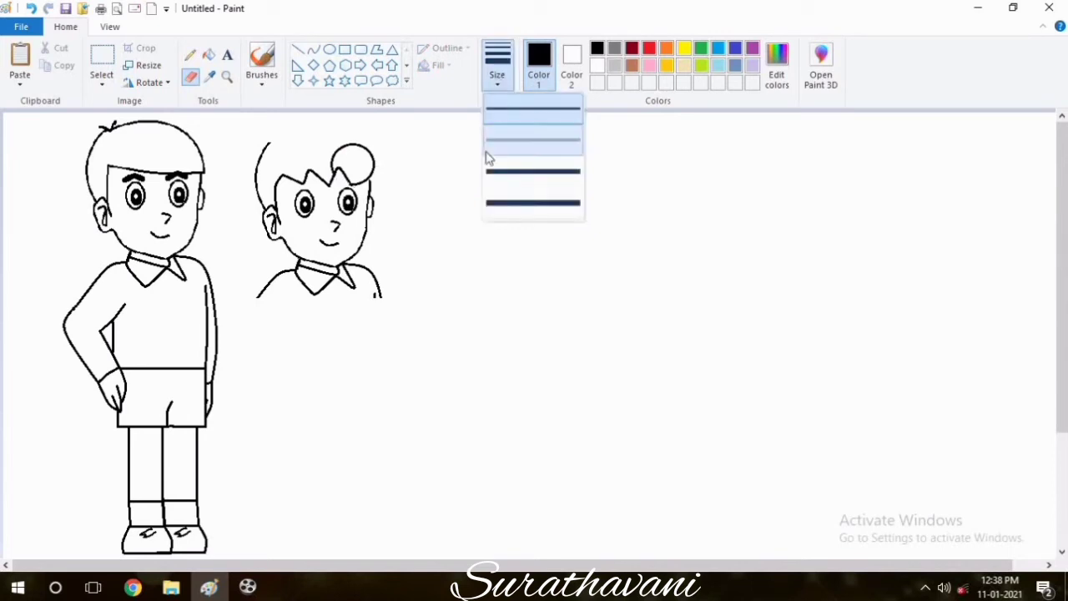
{"action": "left_click", "coordinate": [505, 173]}
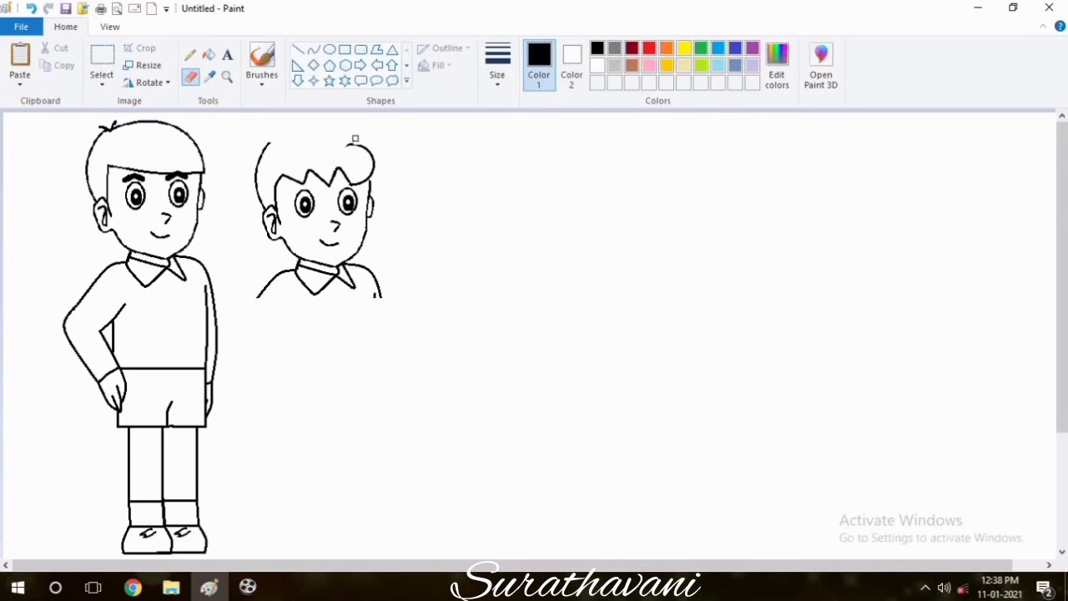
{"action": "key", "text": "ctrl+z"}
{"action": "left_click", "coordinate": [313, 49]}
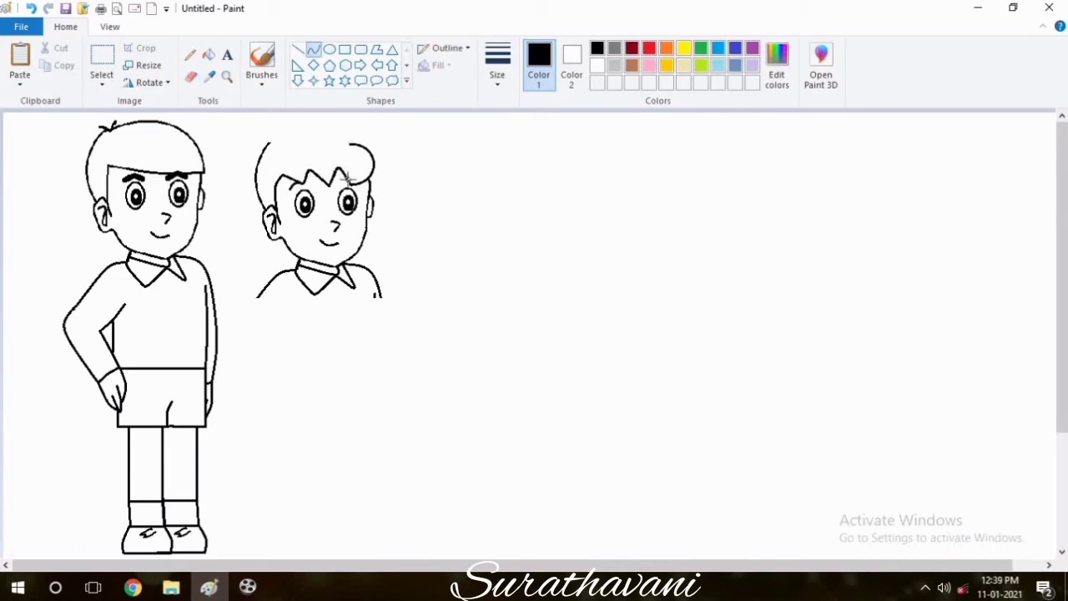
{"action": "mouse_move", "coordinate": [353, 148]}
{"action": "left_mouse_down"}
{"action": "mouse_move", "coordinate": [262, 143]}
{"action": "mouse_move", "coordinate": [295, 125]}
{"action": "mouse_move", "coordinate": [353, 148]}
{"action": "left_mouse_up"}
{"action": "left_click", "coordinate": [343, 125]}
{"action": "key", "text": "ctrl+z"}
{"action": "left_click", "coordinate": [338, 131]}
{"action": "left_click", "coordinate": [288, 119]}
{"action": "left_click_drag", "start_coordinate": [637, 178], "coordinate": [729, 300]}
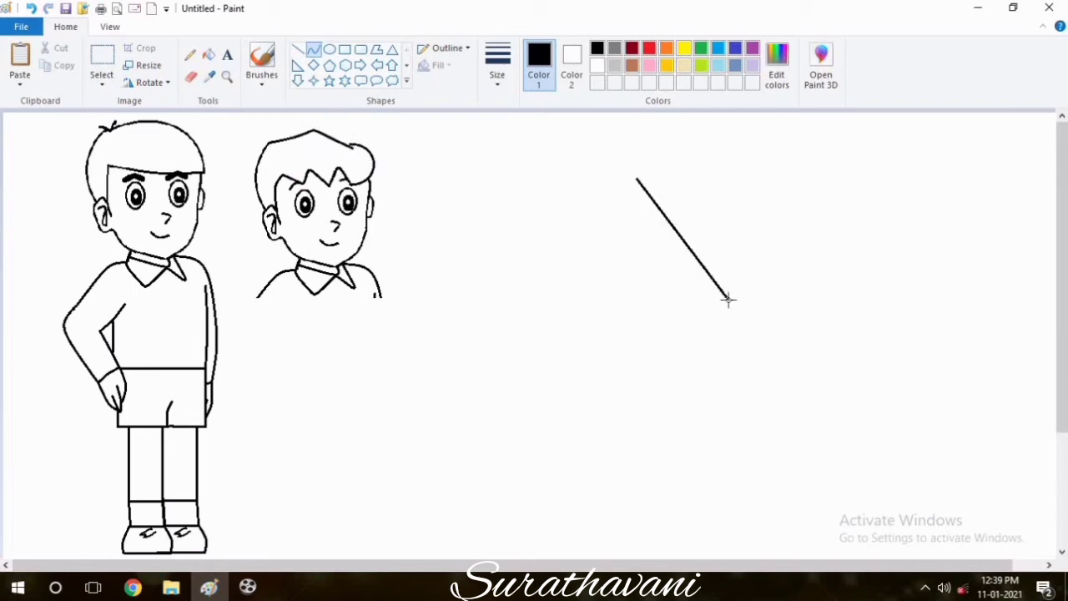
{"action": "left_click", "coordinate": [725, 201]}
{"action": "left_click", "coordinate": [756, 231]}
{"action": "key", "text": "ctrl+z"}
{"action": "key", "text": "ctrl+z"}
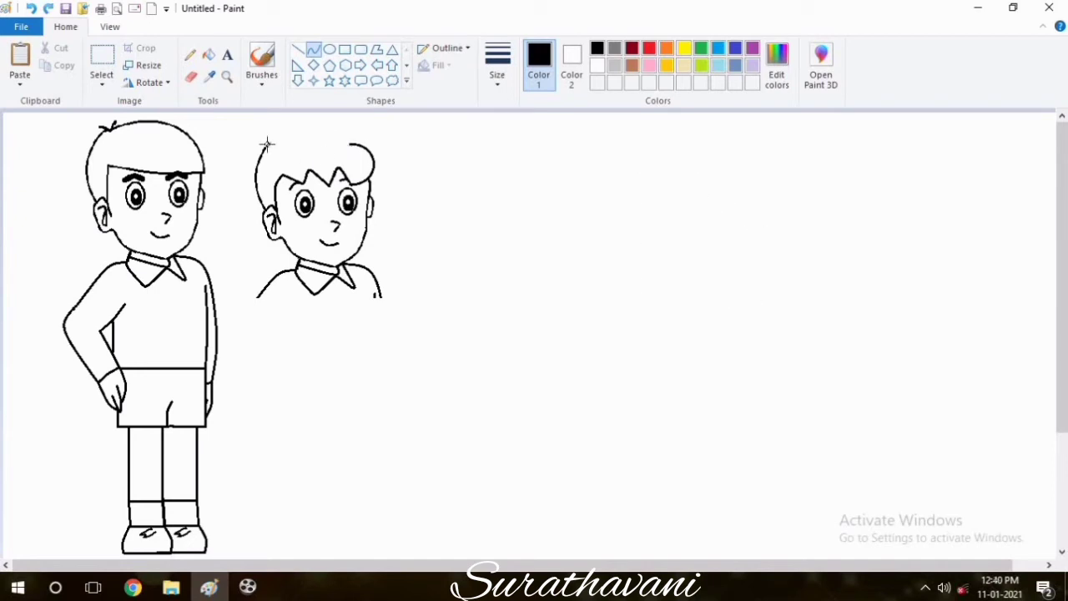
Draw the curved top outline of the second head's hair from its left side over to the curl
{"action": "mouse_move", "coordinate": [268, 143]}
{"action": "left_mouse_down"}
{"action": "mouse_move", "coordinate": [303, 138]}
{"action": "mouse_move", "coordinate": [280, 131]}
{"action": "mouse_move", "coordinate": [301, 128]}
{"action": "mouse_move", "coordinate": [355, 148]}
{"action": "mouse_move", "coordinate": [349, 134]}
{"action": "mouse_move", "coordinate": [313, 120]}
{"action": "mouse_move", "coordinate": [291, 132]}
{"action": "mouse_move", "coordinate": [353, 145]}
{"action": "left_mouse_up"}
{"action": "left_click", "coordinate": [191, 76]}
{"action": "left_click", "coordinate": [314, 49]}
{"action": "left_click", "coordinate": [312, 121]}
{"action": "key", "text": "ctrl+z"}
{"action": "left_click", "coordinate": [317, 127]}
{"action": "left_click", "coordinate": [351, 125]}
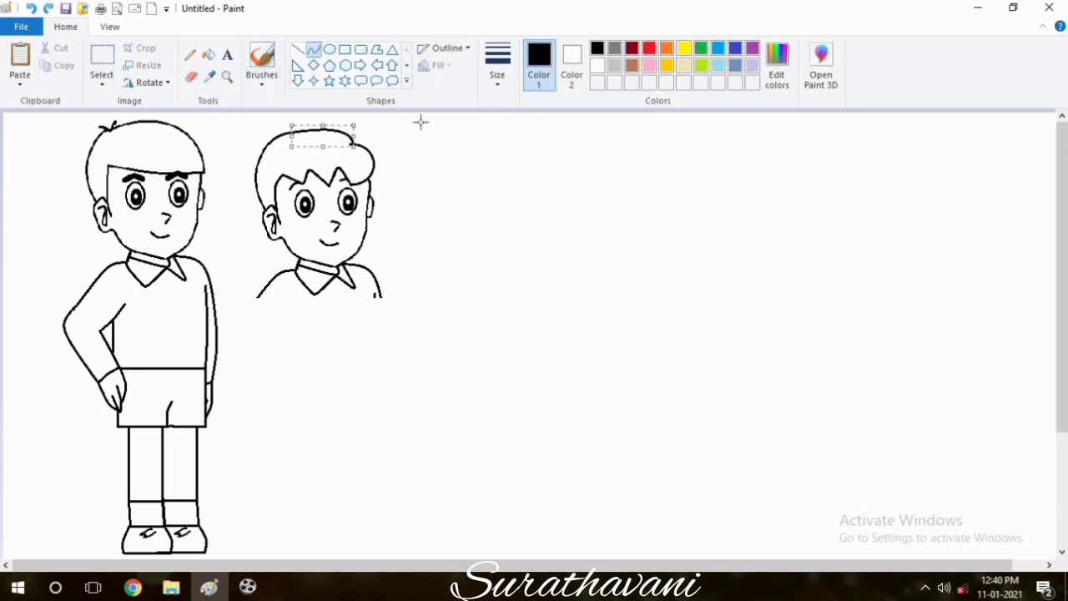
{"action": "left_click", "coordinate": [422, 122]}
Remove the right part of the hair's top outline and redraw it as a smooth curve meeting the curl
{"action": "left_click", "coordinate": [191, 77]}
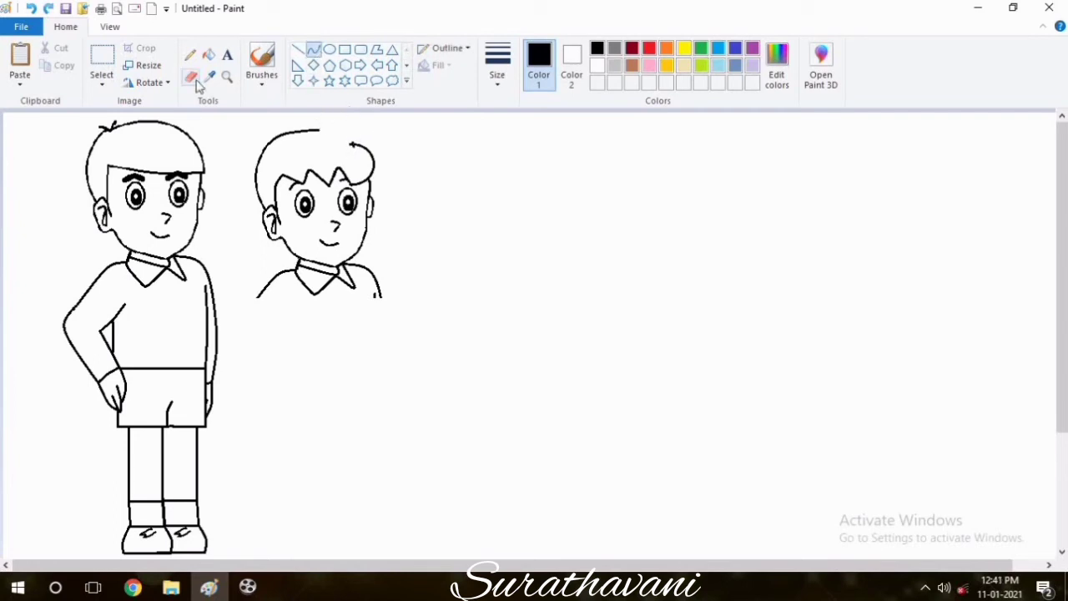
{"action": "left_click", "coordinate": [314, 49]}
{"action": "left_click_drag", "start_coordinate": [353, 145], "coordinate": [318, 129]}
{"action": "left_click", "coordinate": [341, 135]}
{"action": "left_click", "coordinate": [342, 134]}
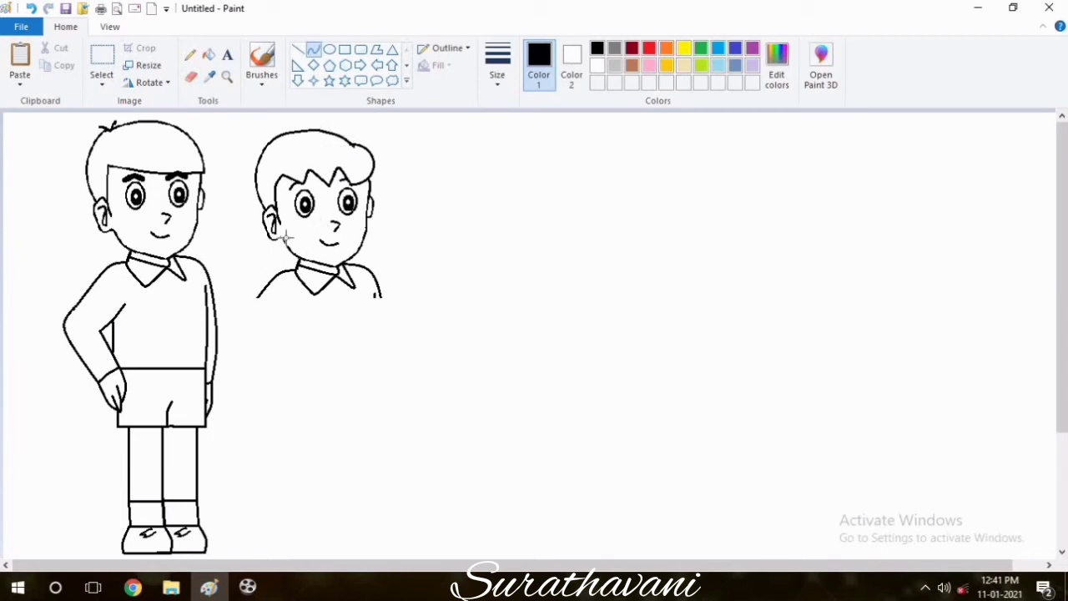
Draw a leaf-shaped pigtail below the second head's left ear with curves
{"action": "left_click", "coordinate": [258, 243]}
{"action": "mouse_move", "coordinate": [282, 238]}
{"action": "left_mouse_down"}
{"action": "mouse_move", "coordinate": [255, 267]}
{"action": "mouse_move", "coordinate": [284, 241]}
{"action": "left_mouse_up"}
{"action": "left_click", "coordinate": [258, 242]}
{"action": "left_click", "coordinate": [331, 232]}
{"action": "left_click", "coordinate": [275, 259]}
{"action": "left_click", "coordinate": [276, 259]}
Draw a matching leaf-shaped pigtail on the right side of the second head's jaw with curves
{"action": "left_click", "coordinate": [387, 228]}
{"action": "mouse_move", "coordinate": [365, 233]}
{"action": "left_mouse_down"}
{"action": "mouse_move", "coordinate": [398, 248]}
{"action": "mouse_move", "coordinate": [362, 240]}
{"action": "left_mouse_up"}
{"action": "left_click", "coordinate": [381, 229]}
{"action": "left_click", "coordinate": [382, 228]}
{"action": "left_click", "coordinate": [374, 252]}
{"action": "left_click", "coordinate": [373, 250]}
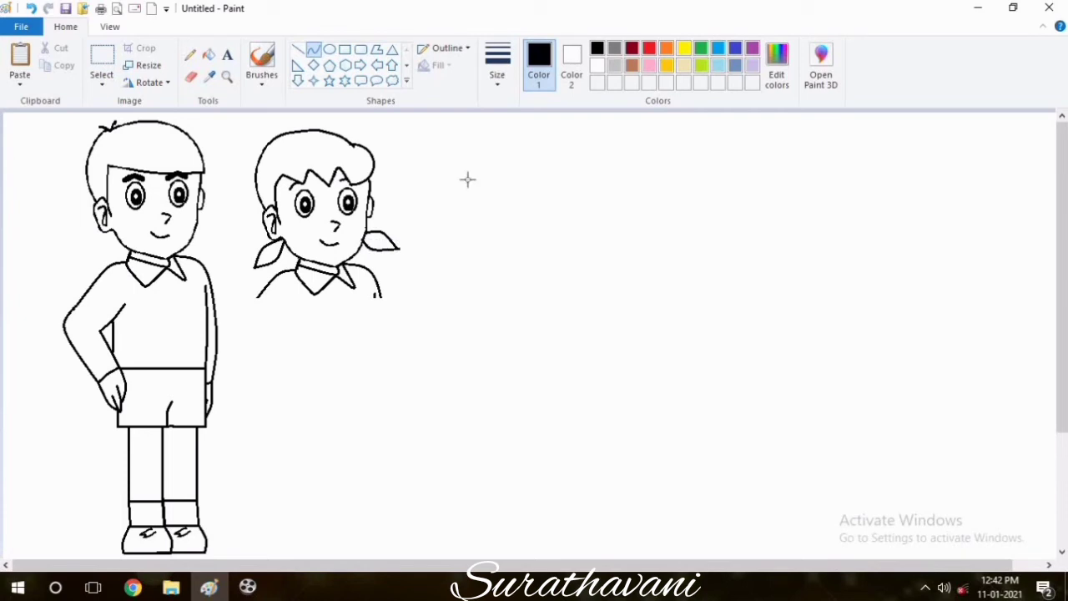
Select the second head's right eye with a free-form selection and delete it
{"action": "left_click", "coordinate": [102, 84]}
{"action": "left_click", "coordinate": [159, 136]}
{"action": "mouse_move", "coordinate": [338, 218]}
{"action": "left_mouse_down"}
{"action": "mouse_move", "coordinate": [339, 179]}
{"action": "mouse_move", "coordinate": [319, 209]}
{"action": "mouse_move", "coordinate": [293, 219]}
{"action": "mouse_move", "coordinate": [310, 183]}
{"action": "left_mouse_up"}
{"action": "key", "text": "Delete"}
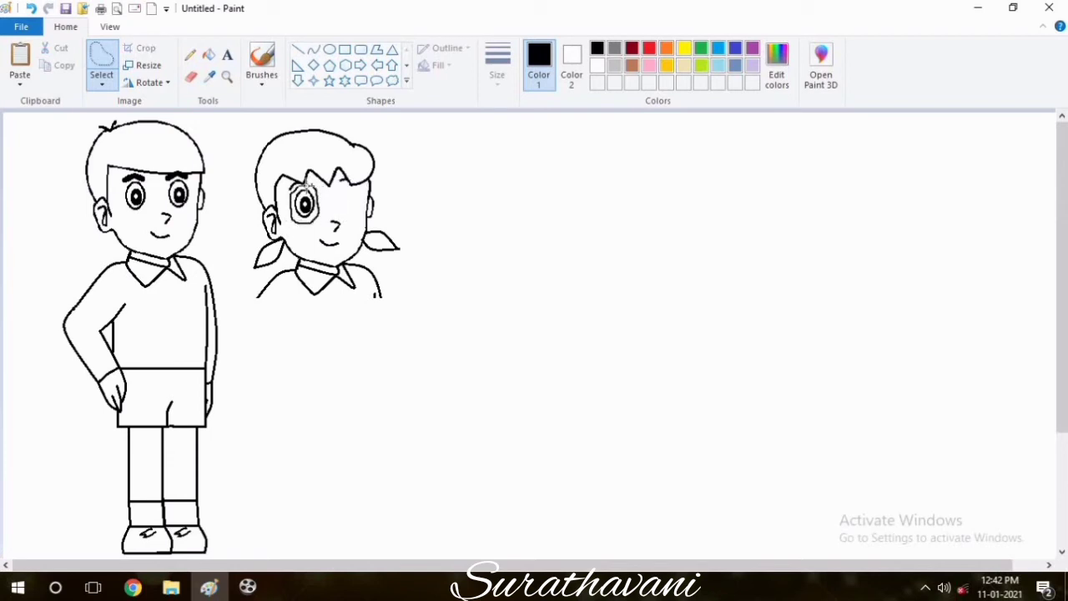
Duplicate the second head's left eye, flip the copy horizontally and place it as the right eye
{"action": "key", "text": "ctrl+x"}
{"action": "key", "text": "ctrl+v"}
{"action": "left_click", "coordinate": [166, 83]}
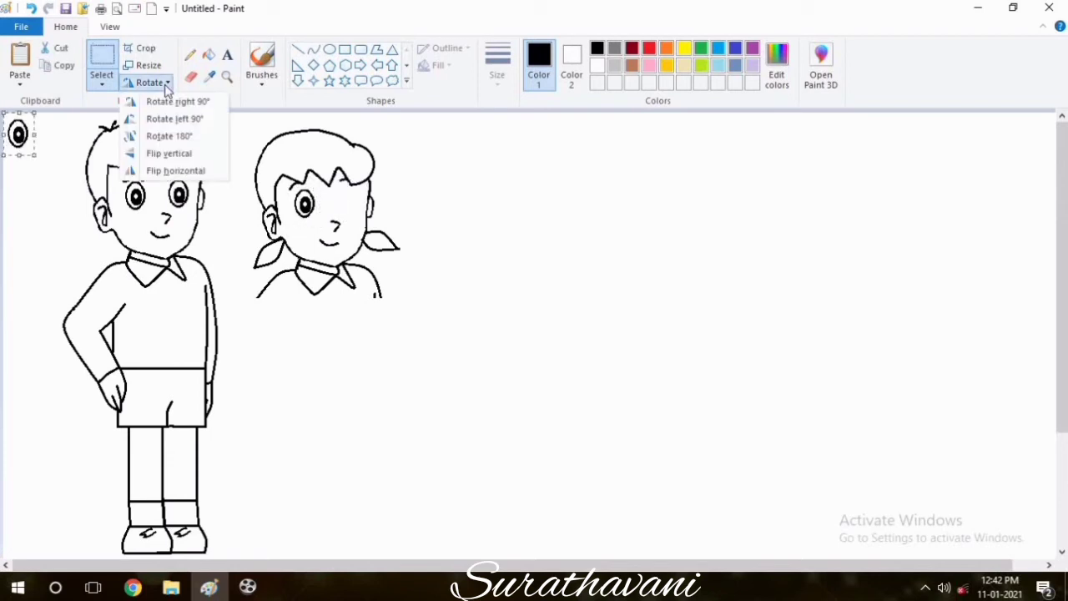
{"action": "left_click", "coordinate": [176, 170]}
{"action": "left_click_drag", "start_coordinate": [19, 133], "coordinate": [346, 203]}
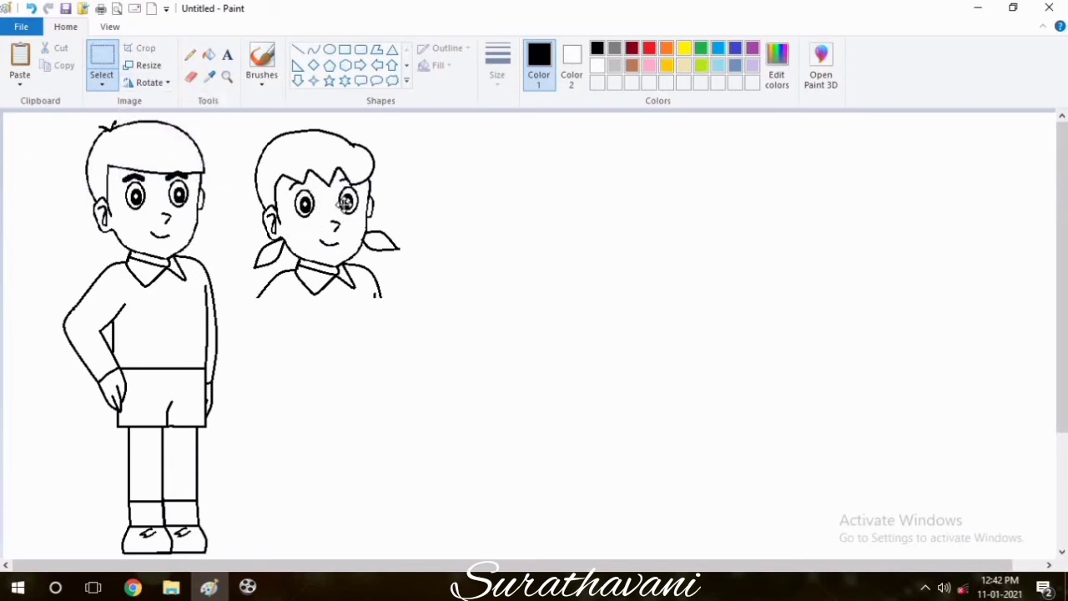
{"action": "left_click", "coordinate": [489, 179]}
Set the eraser to its largest size and erase the outer ends of the copied shoulders beside the collar
{"action": "left_click", "coordinate": [190, 76]}
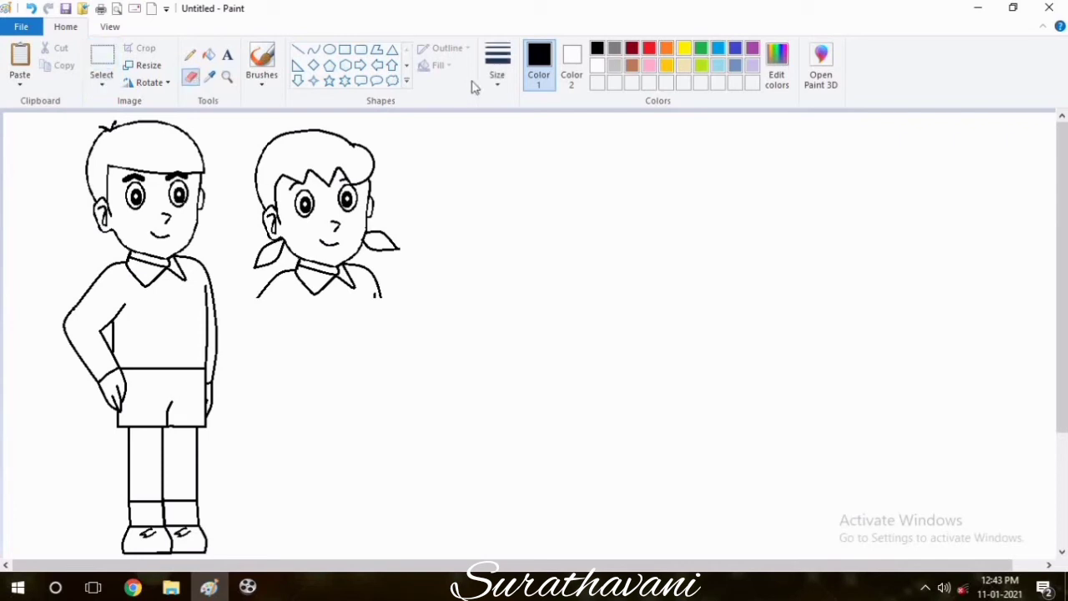
{"action": "left_click", "coordinate": [497, 65]}
{"action": "left_click", "coordinate": [502, 204]}
{"action": "left_click", "coordinate": [313, 49]}
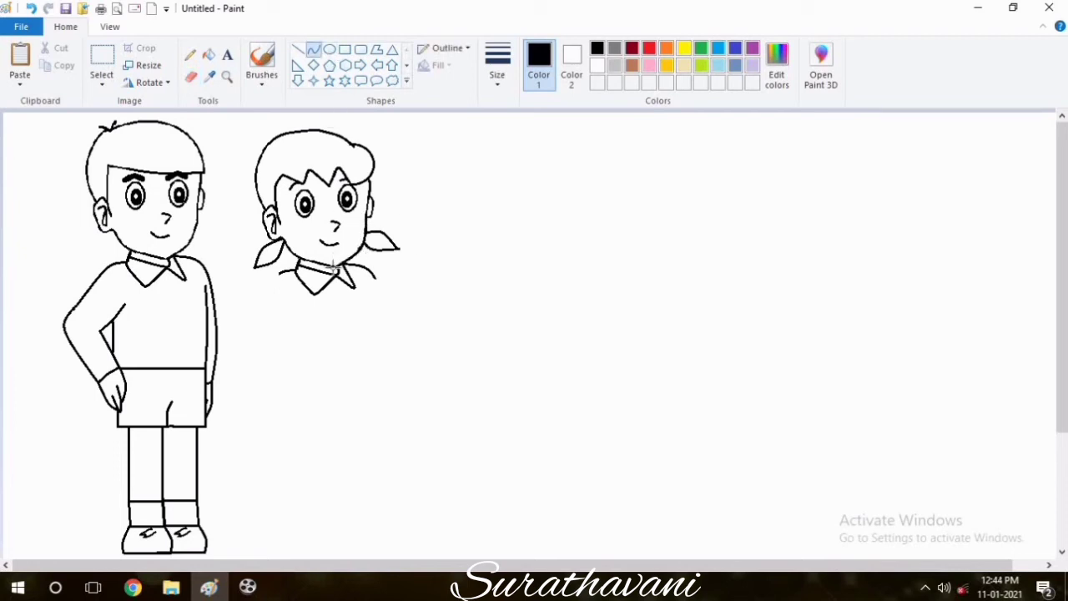
{"action": "left_click", "coordinate": [191, 78]}
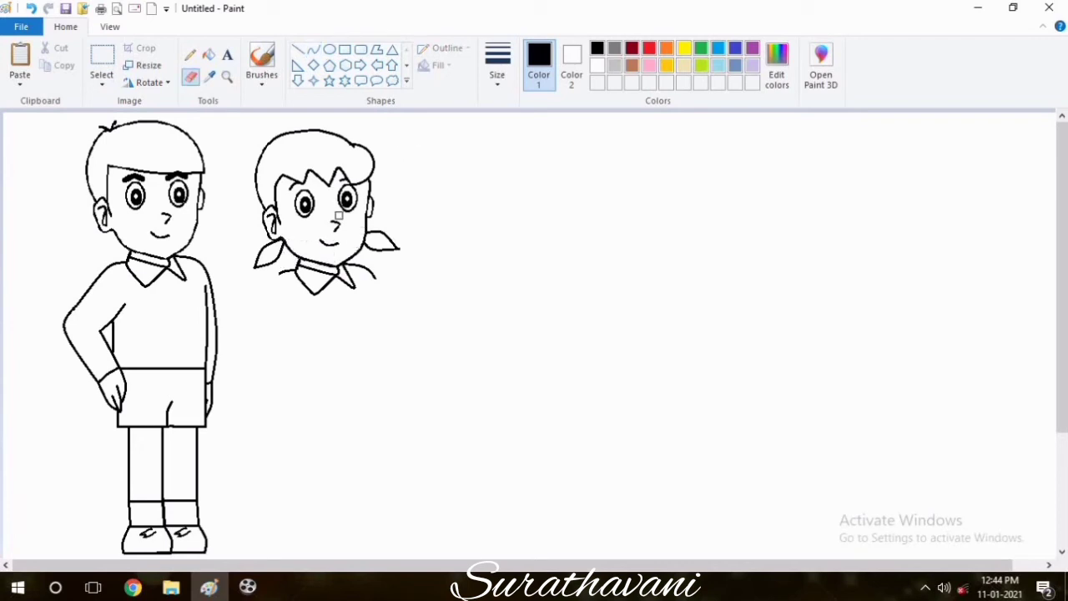
{"action": "left_click", "coordinate": [313, 50]}
{"action": "left_click", "coordinate": [298, 50]}
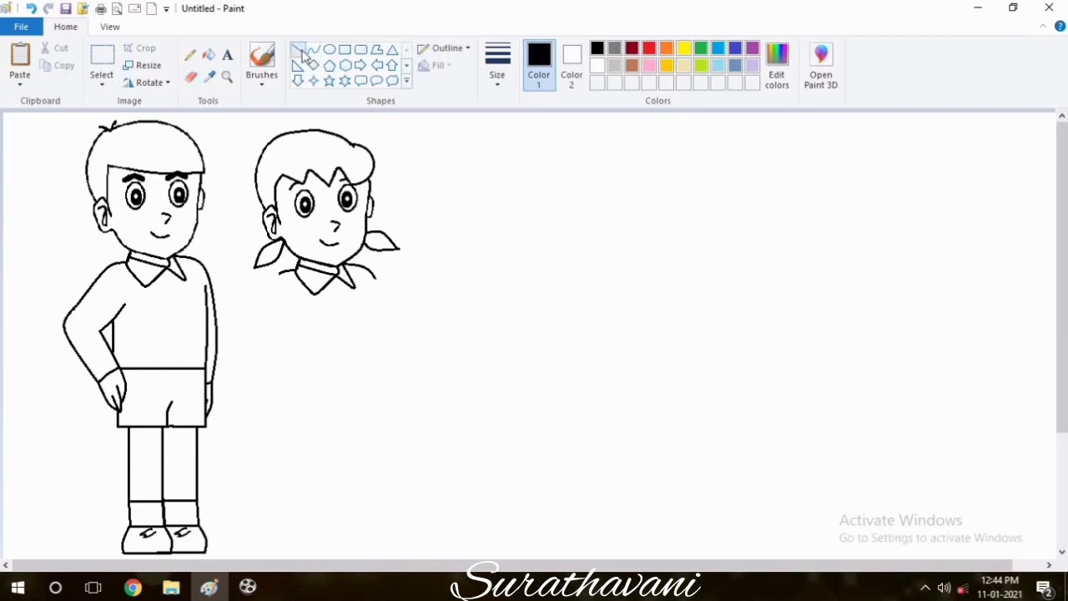
Draw the girl's torso below the collar with a straight waist line and a curved side at each end
{"action": "mouse_move", "coordinate": [301, 374]}
{"action": "left_mouse_down"}
{"action": "mouse_move", "coordinate": [371, 374]}
{"action": "mouse_move", "coordinate": [324, 352]}
{"action": "left_mouse_up"}
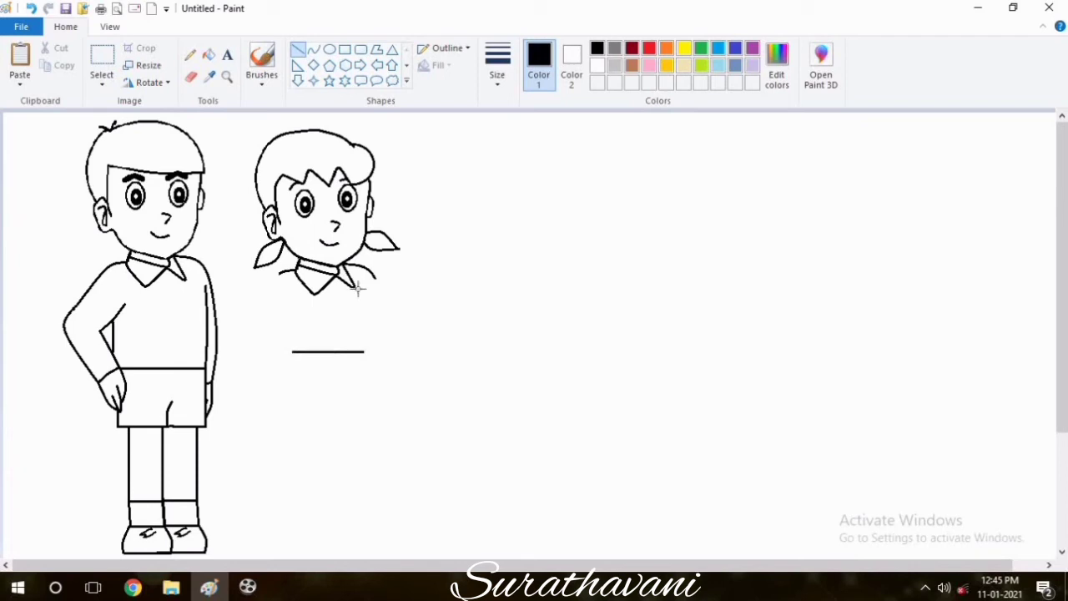
{"action": "left_click", "coordinate": [313, 50]}
{"action": "left_click_drag", "start_coordinate": [292, 352], "coordinate": [296, 300]}
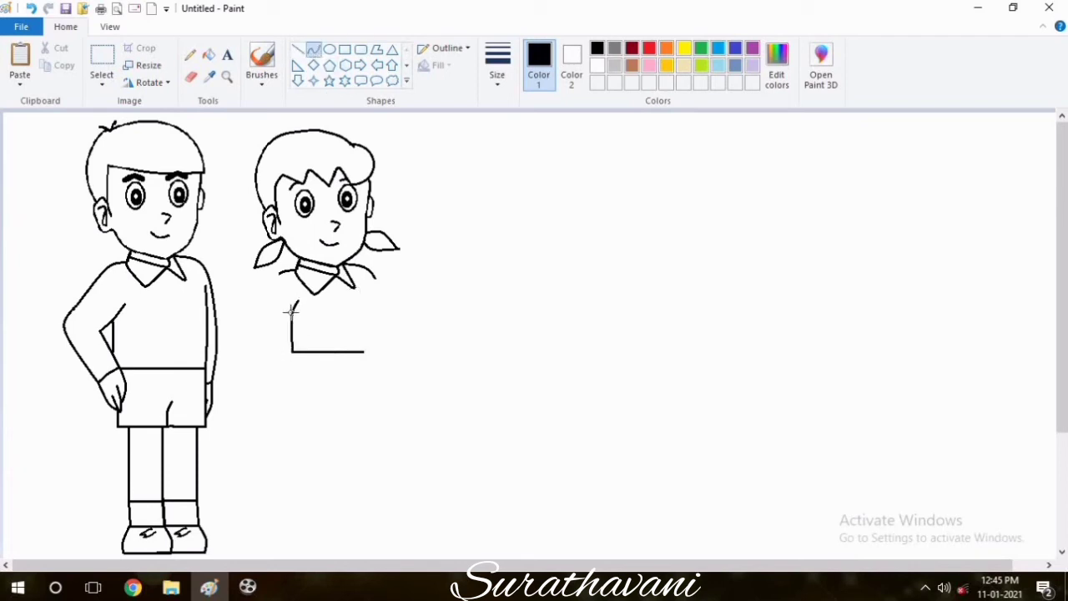
{"action": "mouse_move", "coordinate": [363, 351]}
{"action": "left_mouse_down"}
{"action": "mouse_move", "coordinate": [361, 288]}
{"action": "mouse_move", "coordinate": [368, 319]}
{"action": "left_mouse_up"}
{"action": "left_click", "coordinate": [411, 286]}
{"action": "key", "text": "ctrl+z"}
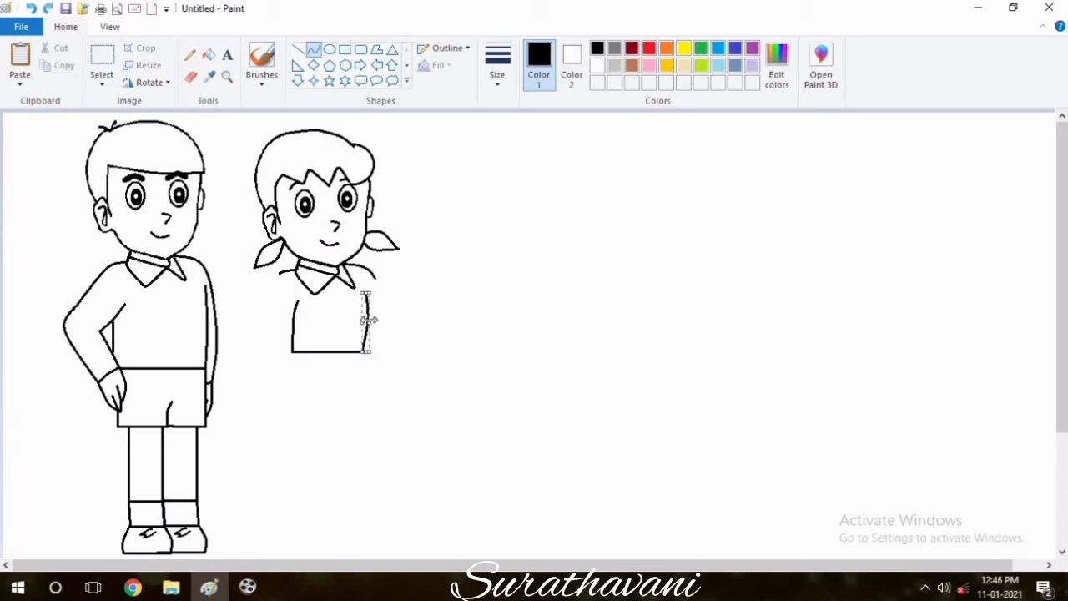
{"action": "left_click", "coordinate": [432, 290]}
Draw the flared left side of the girl's skirt and a gently curved hem below the waist line
{"action": "mouse_move", "coordinate": [292, 352]}
{"action": "left_mouse_down"}
{"action": "mouse_move", "coordinate": [248, 416]}
{"action": "mouse_move", "coordinate": [258, 381]}
{"action": "mouse_move", "coordinate": [322, 422]}
{"action": "mouse_move", "coordinate": [384, 417]}
{"action": "left_mouse_up"}
{"action": "left_click", "coordinate": [401, 349]}
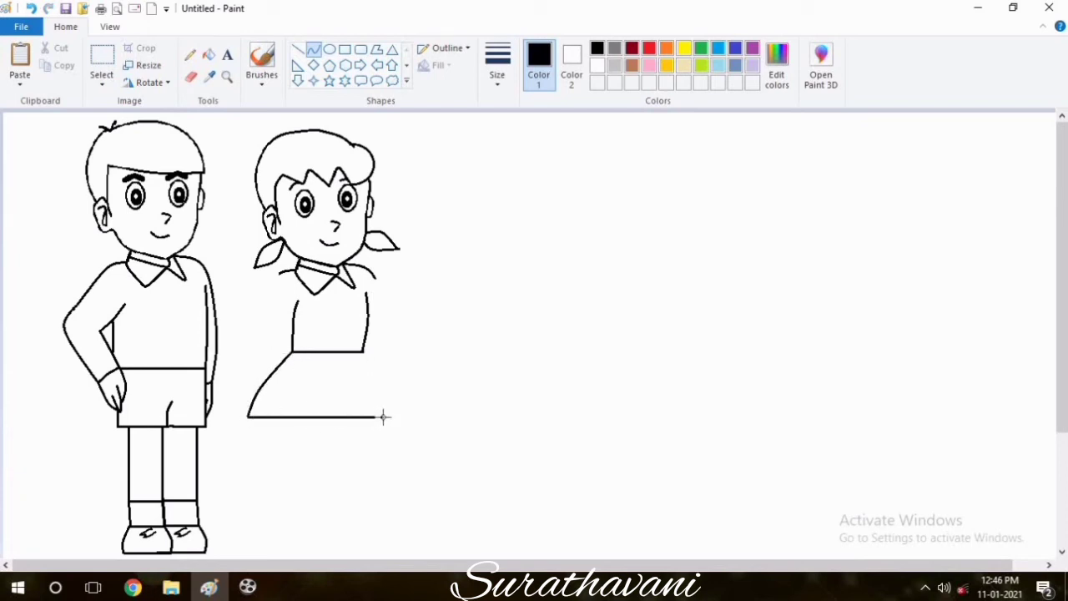
{"action": "left_click_drag", "start_coordinate": [318, 419], "coordinate": [325, 423]}
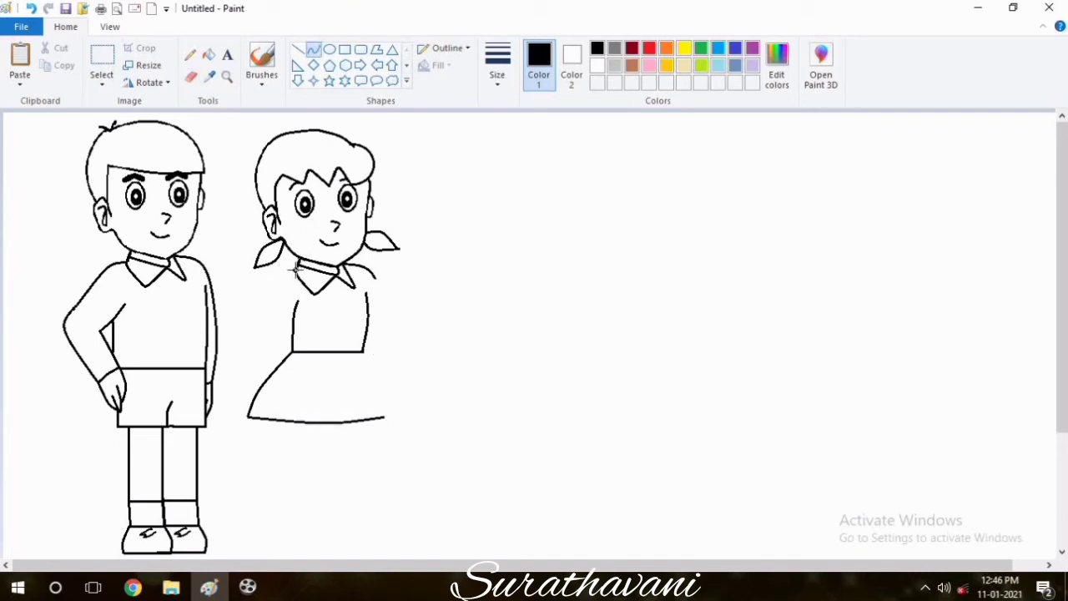
Draw the girl's left arm outline from shoulder to skirt and erase the copied shoulder curve right of her collar
{"action": "left_click_drag", "start_coordinate": [274, 276], "coordinate": [274, 326]}
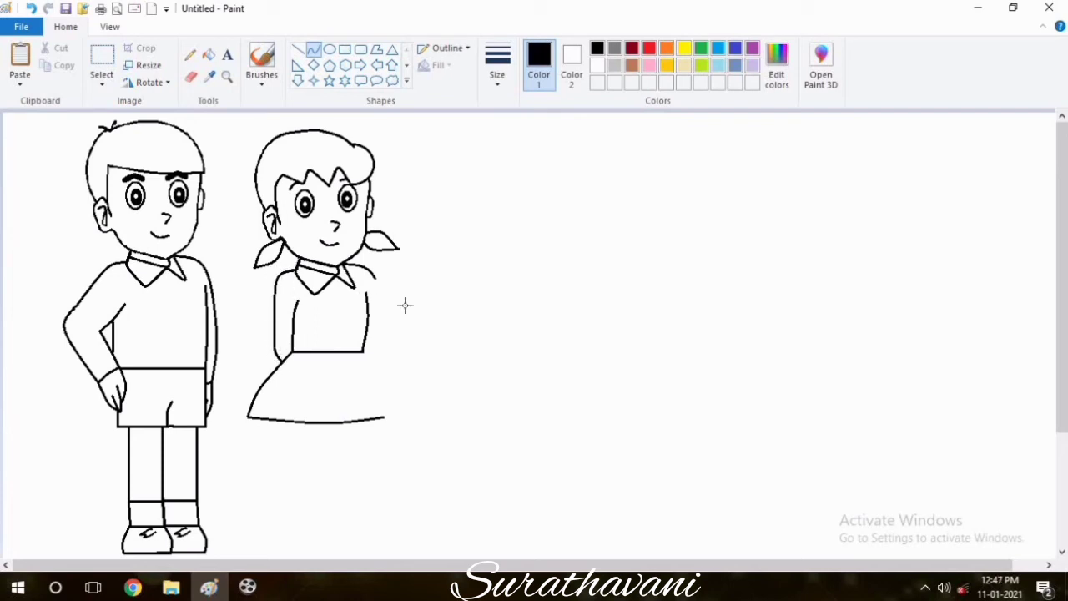
{"action": "left_click", "coordinate": [103, 83]}
{"action": "left_click", "coordinate": [152, 137]}
{"action": "left_click", "coordinate": [190, 76]}
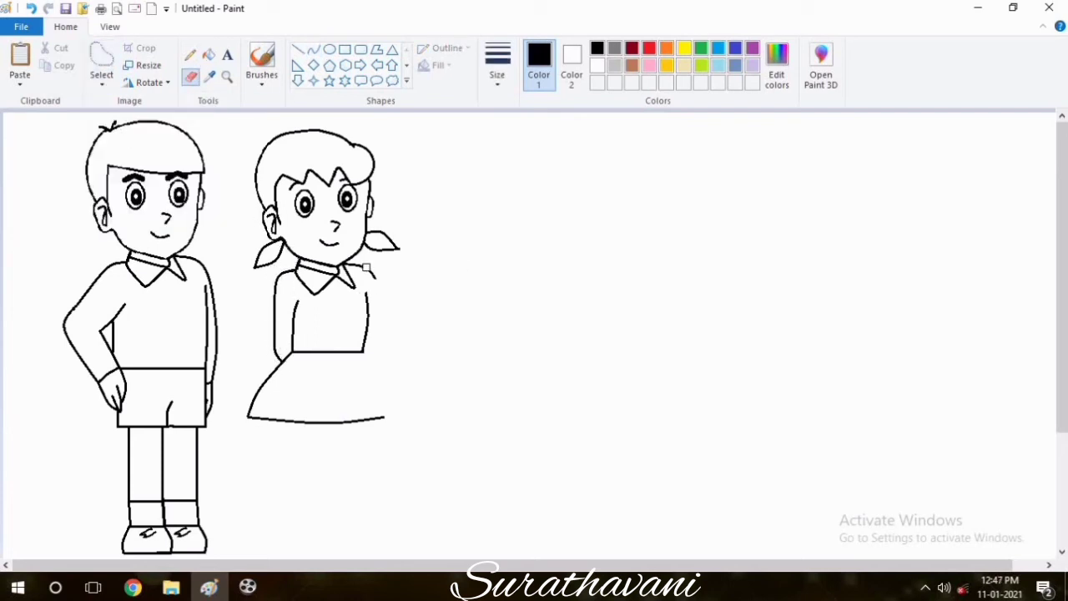
{"action": "left_click", "coordinate": [107, 60]}
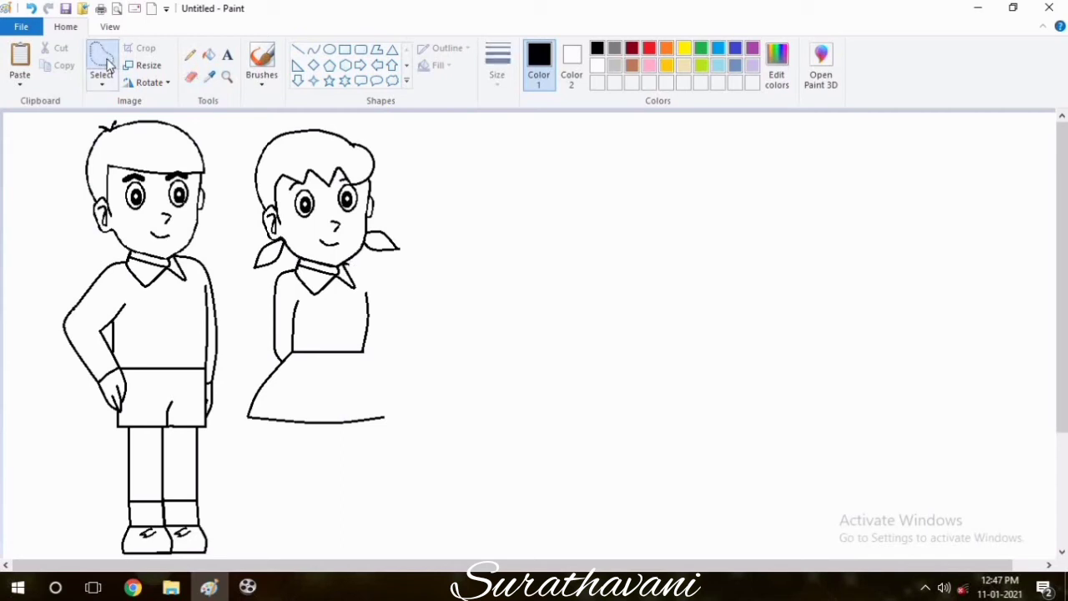
{"action": "mouse_move", "coordinate": [290, 290]}
{"action": "left_mouse_down"}
{"action": "mouse_move", "coordinate": [286, 339]}
{"action": "mouse_move", "coordinate": [315, 389]}
{"action": "mouse_move", "coordinate": [318, 451]}
{"action": "mouse_move", "coordinate": [273, 455]}
{"action": "mouse_move", "coordinate": [233, 418]}
{"action": "mouse_move", "coordinate": [253, 298]}
{"action": "mouse_move", "coordinate": [276, 276]}
{"action": "left_mouse_up"}
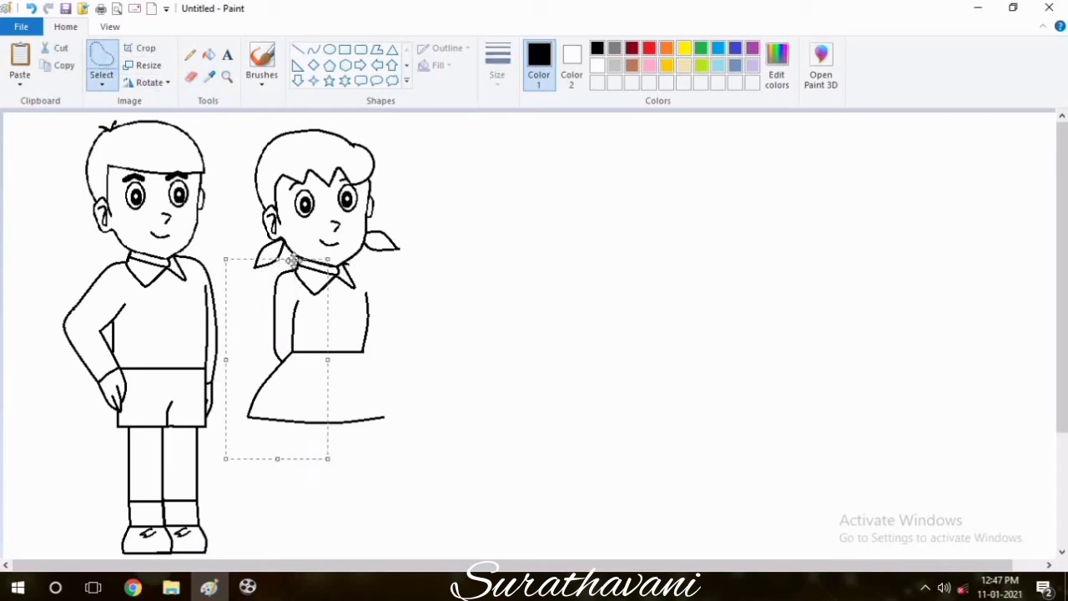
{"action": "left_click_drag", "start_coordinate": [292, 351], "coordinate": [418, 368]}
{"action": "left_click", "coordinate": [150, 82]}
{"action": "left_click", "coordinate": [167, 169]}
{"action": "key", "text": "Delete"}
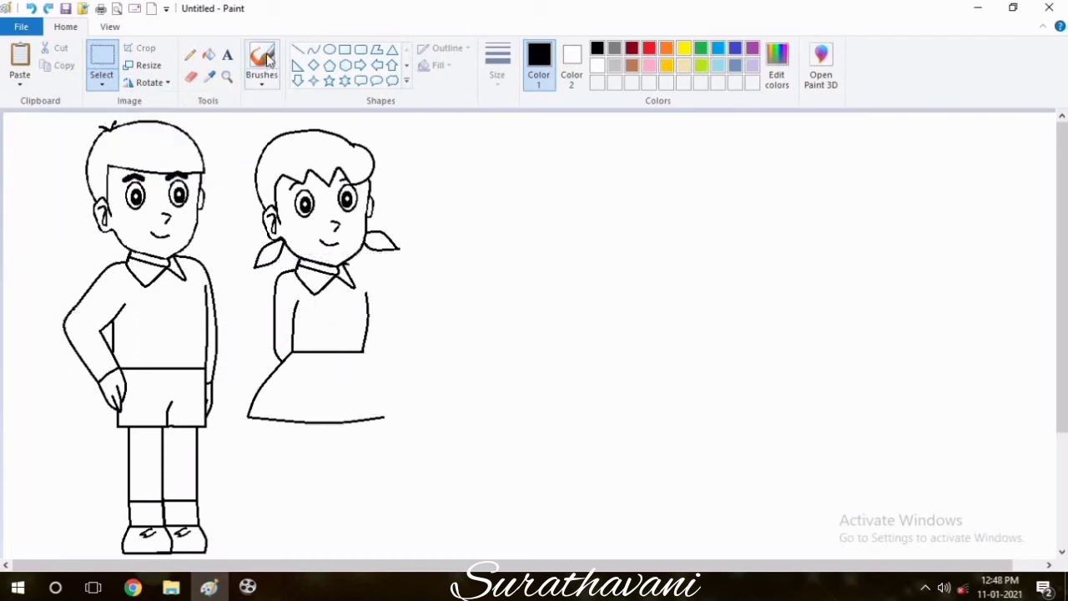
Draw the flared right side of the girl's skirt and her right shoulder and arm outline with curves
{"action": "left_click", "coordinate": [313, 49]}
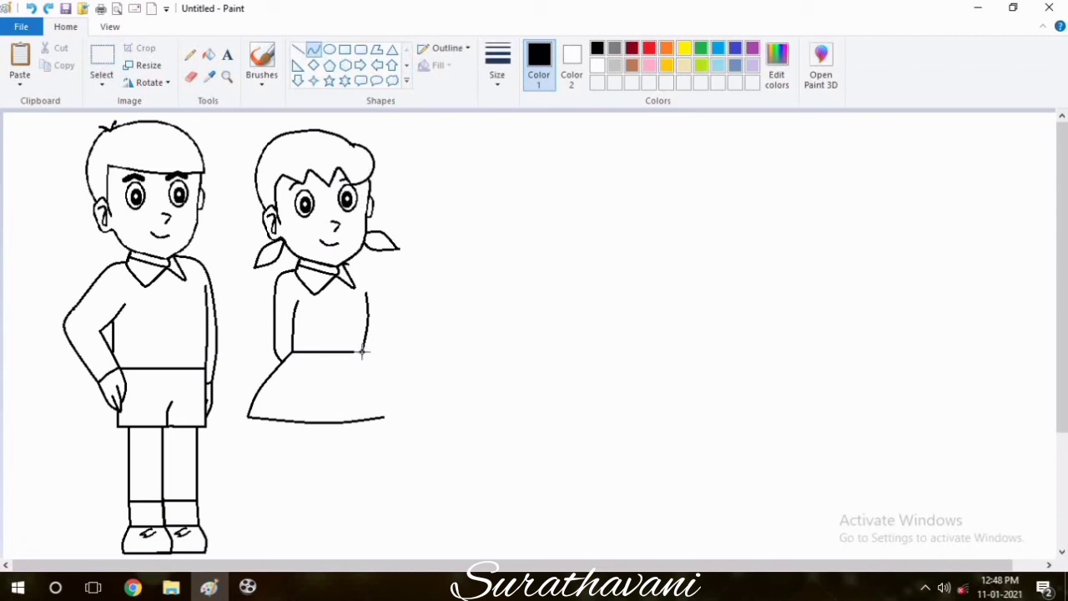
{"action": "mouse_move", "coordinate": [362, 352]}
{"action": "left_mouse_down"}
{"action": "mouse_move", "coordinate": [401, 411]}
{"action": "mouse_move", "coordinate": [381, 419]}
{"action": "left_mouse_up"}
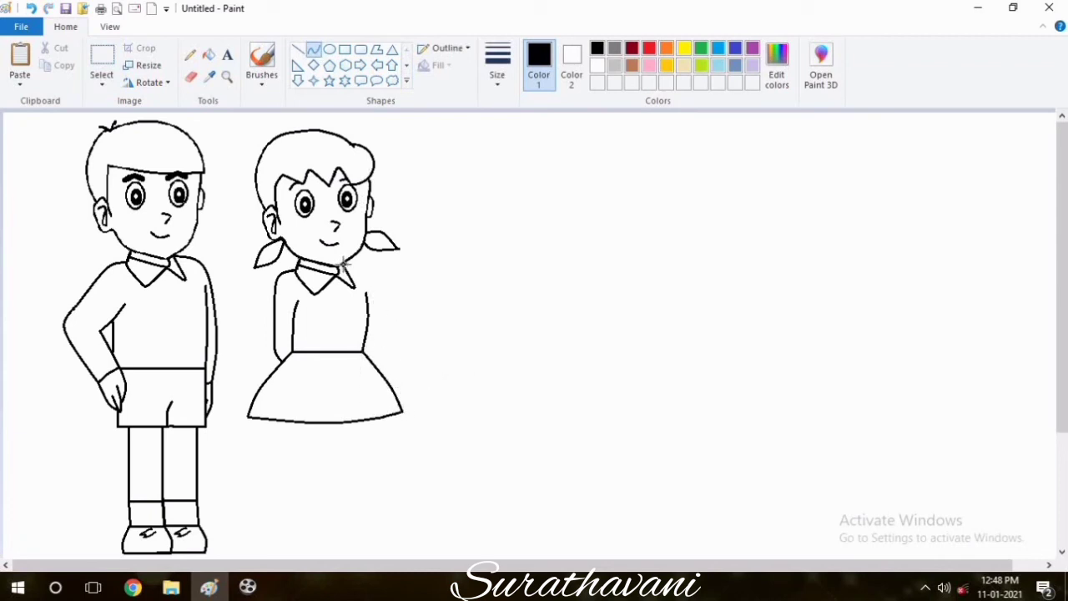
{"action": "mouse_move", "coordinate": [343, 264]}
{"action": "left_mouse_down"}
{"action": "mouse_move", "coordinate": [375, 319]}
{"action": "mouse_move", "coordinate": [369, 263]}
{"action": "left_mouse_up"}
{"action": "left_click_drag", "start_coordinate": [375, 340], "coordinate": [377, 352]}
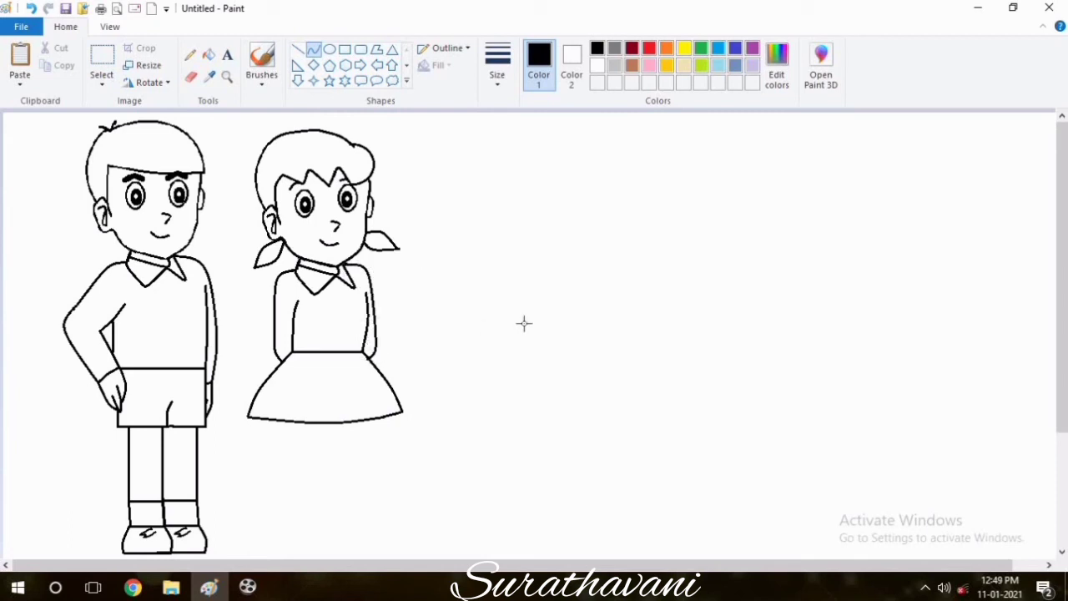
Select the girl's body below the head with a free-form selection and enlarge it in width and height
{"action": "left_click", "coordinate": [101, 83]}
{"action": "left_click", "coordinate": [121, 137]}
{"action": "mouse_move", "coordinate": [365, 258]}
{"action": "left_mouse_down"}
{"action": "mouse_move", "coordinate": [231, 389]}
{"action": "mouse_move", "coordinate": [268, 274]}
{"action": "mouse_move", "coordinate": [370, 257]}
{"action": "left_mouse_up"}
{"action": "left_click_drag", "start_coordinate": [226, 358], "coordinate": [199, 359]}
{"action": "mouse_move", "coordinate": [343, 363]}
{"action": "left_mouse_down"}
{"action": "mouse_move", "coordinate": [356, 362]}
{"action": "mouse_move", "coordinate": [345, 487]}
{"action": "left_mouse_up"}
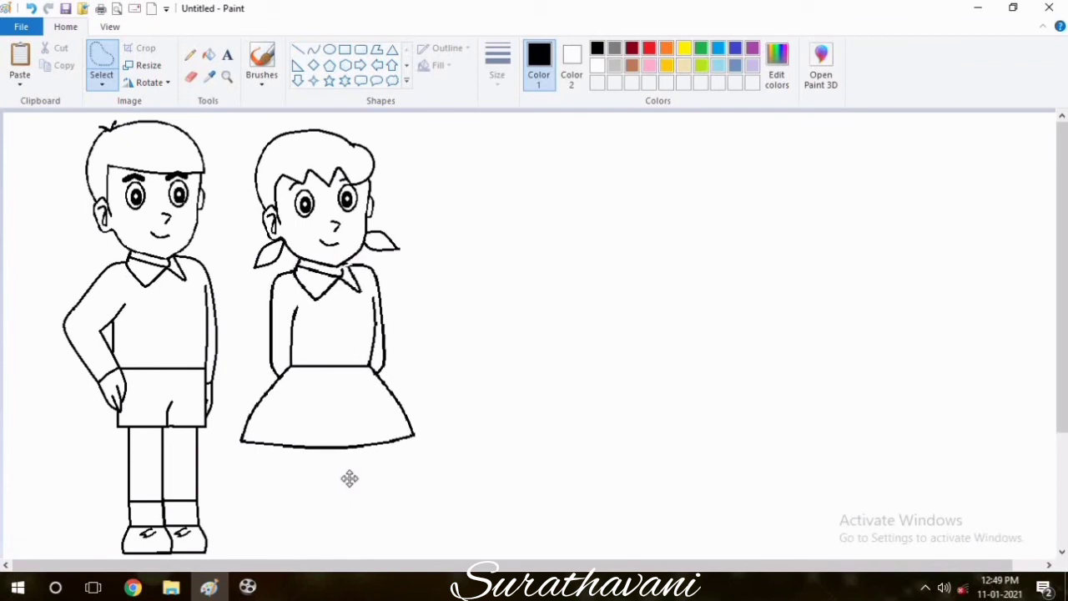
{"action": "left_click", "coordinate": [190, 55]}
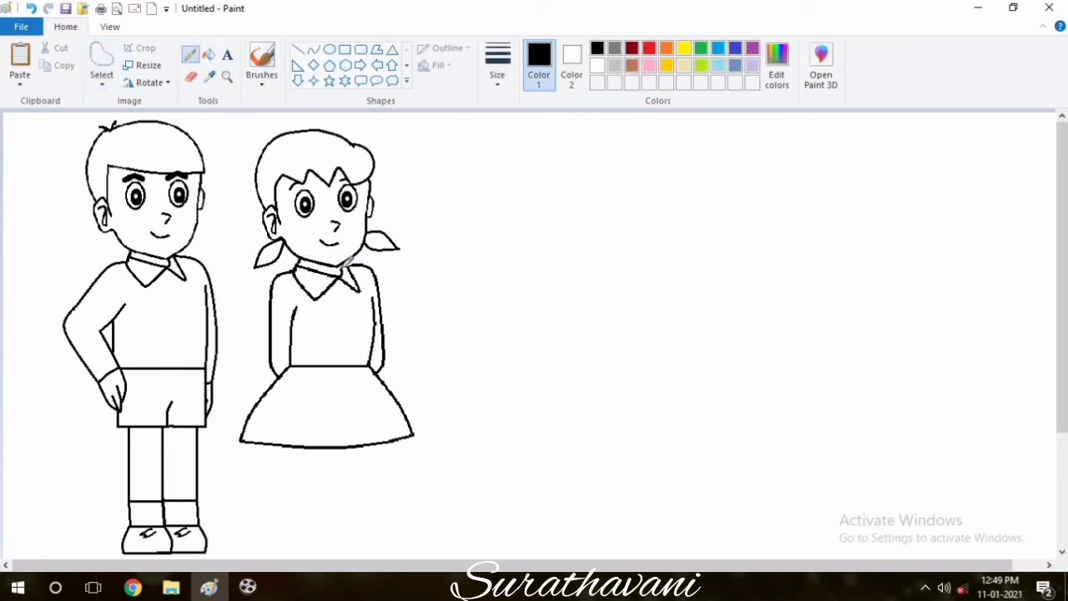
Draw two parallel curved stripes across the girl's skirt just above the hem
{"action": "left_click", "coordinate": [313, 50]}
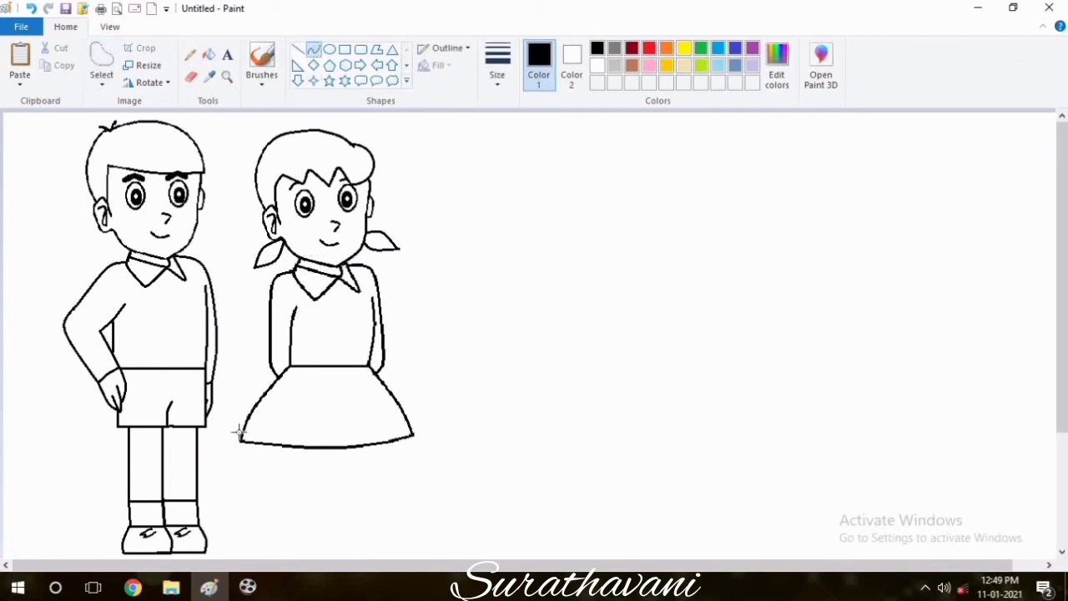
{"action": "left_click_drag", "start_coordinate": [242, 434], "coordinate": [413, 432]}
{"action": "left_click_drag", "start_coordinate": [327, 435], "coordinate": [332, 445]}
{"action": "left_click_drag", "start_coordinate": [246, 426], "coordinate": [408, 423]}
{"action": "left_click_drag", "start_coordinate": [327, 428], "coordinate": [332, 438]}
Select the boy's legs and shoes free-form and place a copy beneath the girl's skirt
{"action": "left_click", "coordinate": [101, 60]}
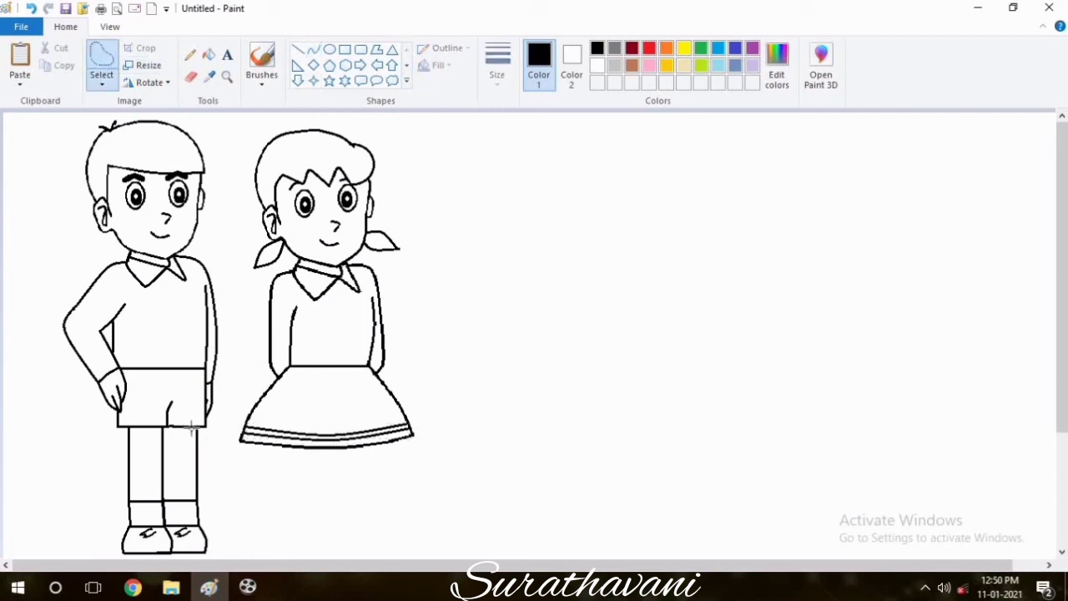
{"action": "mouse_move", "coordinate": [196, 428]}
{"action": "left_mouse_down"}
{"action": "mouse_move", "coordinate": [235, 525]}
{"action": "mouse_move", "coordinate": [82, 507]}
{"action": "mouse_move", "coordinate": [127, 429]}
{"action": "mouse_move", "coordinate": [197, 428]}
{"action": "left_mouse_up"}
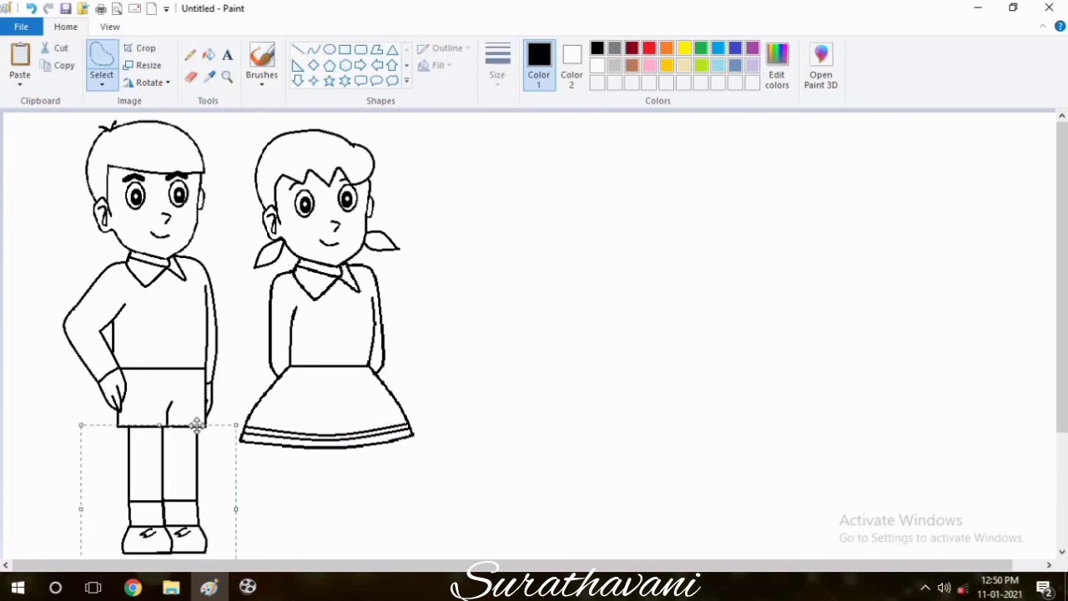
{"action": "left_click_drag", "start_coordinate": [162, 463], "coordinate": [332, 479]}
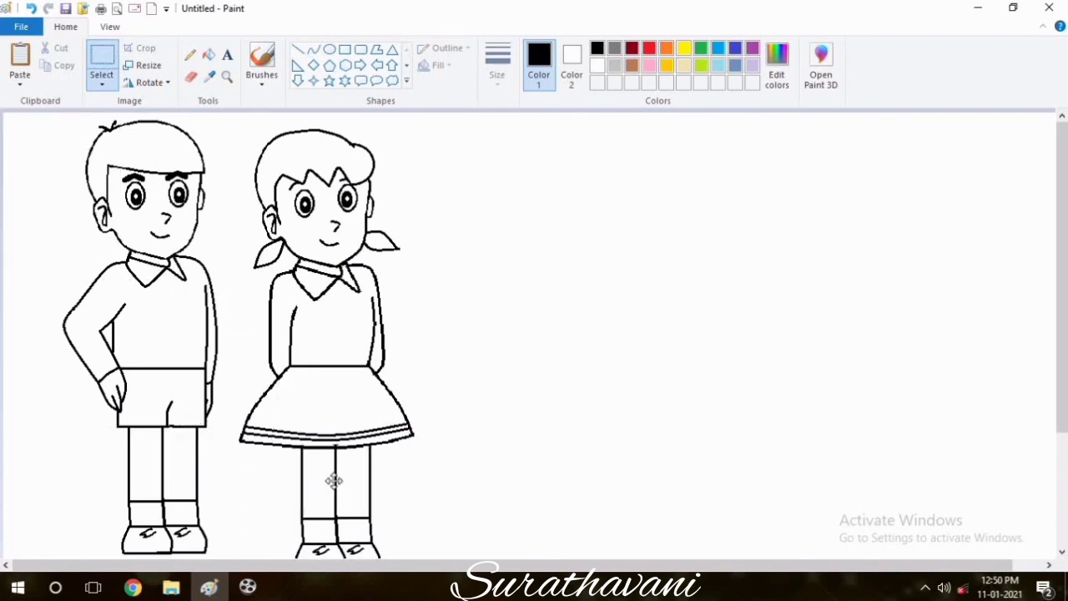
{"action": "left_click", "coordinate": [534, 234]}
{"action": "left_click", "coordinate": [192, 76]}
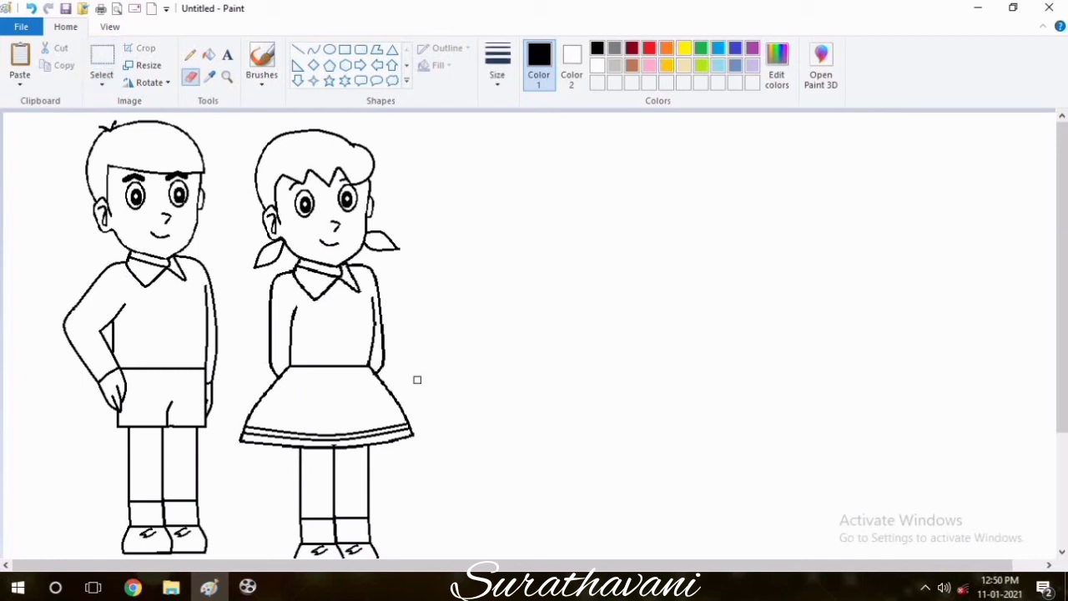
{"action": "left_click", "coordinate": [492, 84]}
{"action": "left_click", "coordinate": [531, 109]}
Select the whole girl with a rectangular selection and move her close beside the boy
{"action": "left_click", "coordinate": [102, 65]}
{"action": "scroll", "coordinate": [232, 117], "scroll_direction": "down", "scroll_amount": 1}
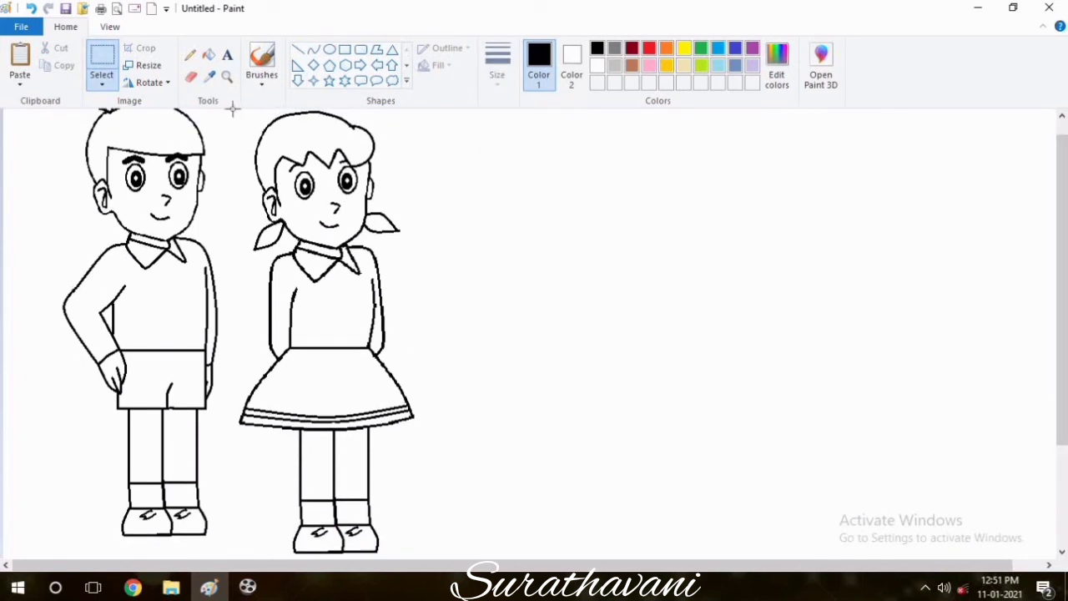
{"action": "left_click_drag", "start_coordinate": [233, 108], "coordinate": [487, 579]}
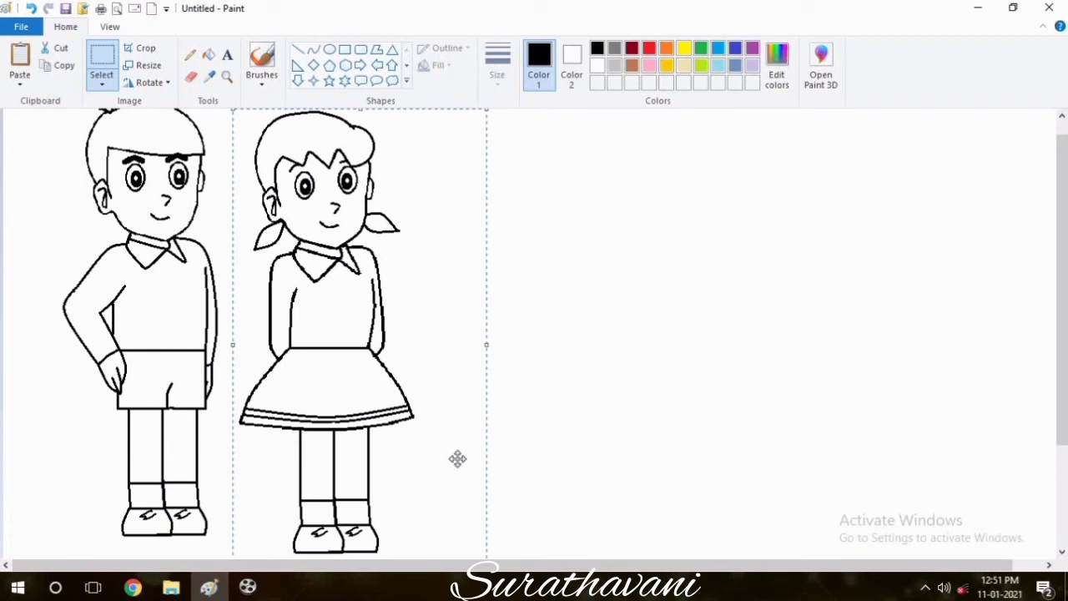
{"action": "left_click_drag", "start_coordinate": [457, 459], "coordinate": [444, 442]}
{"action": "left_click_drag", "start_coordinate": [1062, 369], "coordinate": [1062, 357]}
{"action": "left_click_drag", "start_coordinate": [463, 422], "coordinate": [445, 422]}
{"action": "left_click", "coordinate": [587, 363]}
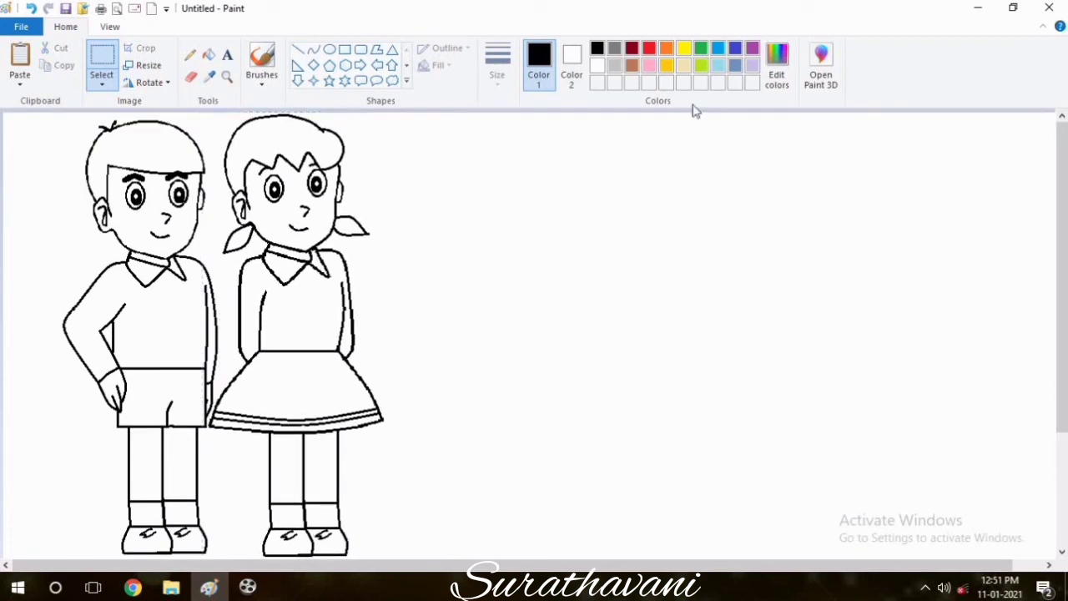
Fill the boy's sweater with a custom light yellow-green of red 215, green 241, blue 135
{"action": "left_click", "coordinate": [777, 67]}
{"action": "left_click", "coordinate": [565, 212]}
{"action": "left_click", "coordinate": [377, 398]}
{"action": "left_click", "coordinate": [208, 59]}
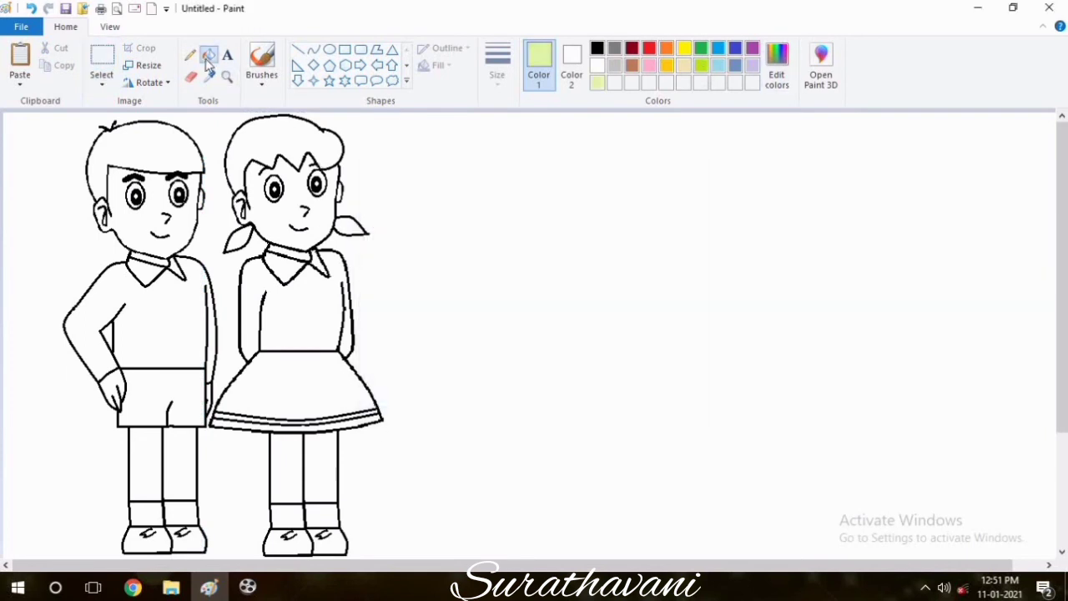
{"action": "left_click", "coordinate": [167, 317]}
{"action": "left_click", "coordinate": [777, 65]}
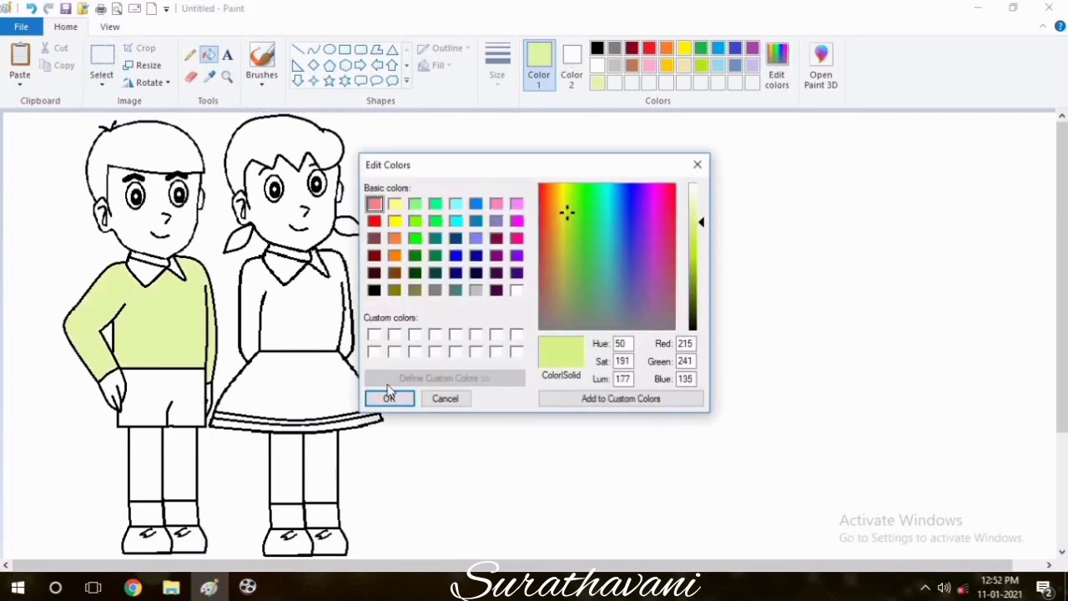
{"action": "left_click", "coordinate": [388, 396]}
{"action": "left_click", "coordinate": [196, 334]}
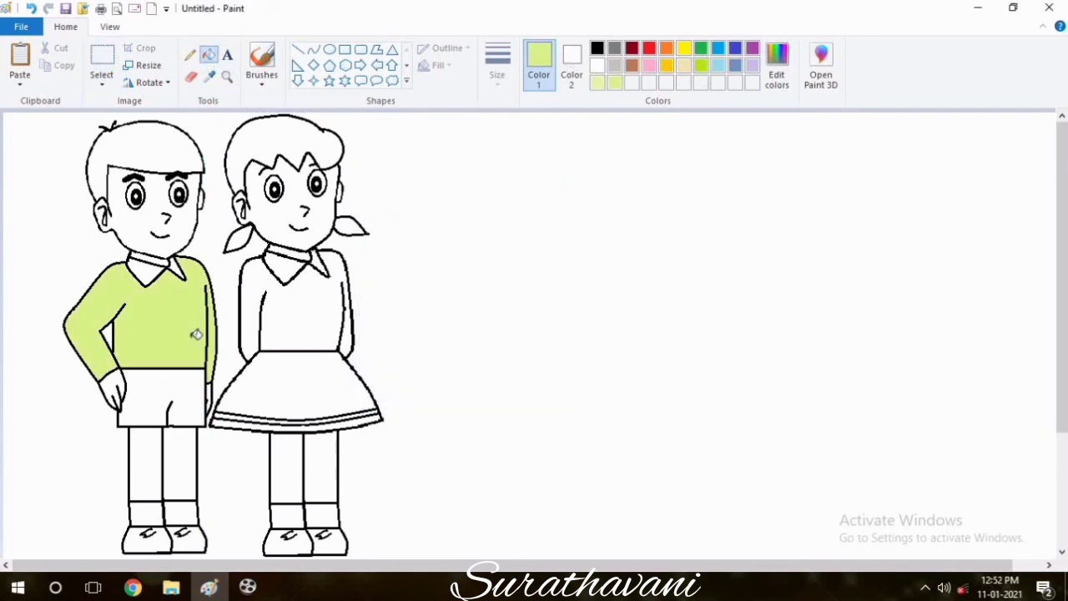
Mix a violet-blue of red 111, green 111, blue 255 and fill the boy's shorts and left collar flap with it
{"action": "left_click", "coordinate": [731, 55]}
{"action": "left_click", "coordinate": [777, 66]}
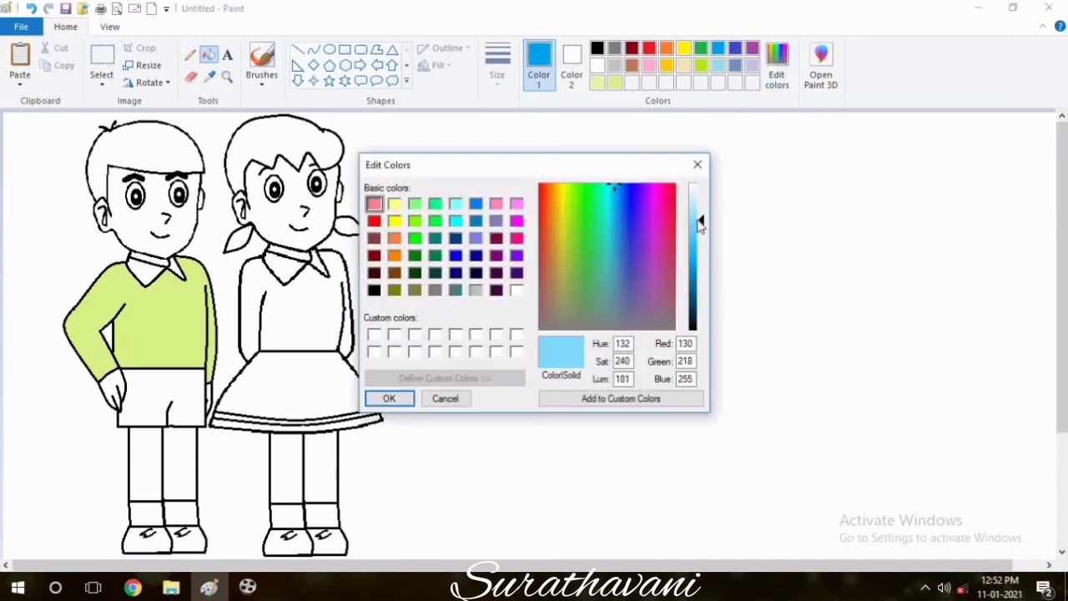
{"action": "left_click", "coordinate": [476, 255]}
{"action": "left_click", "coordinate": [698, 225]}
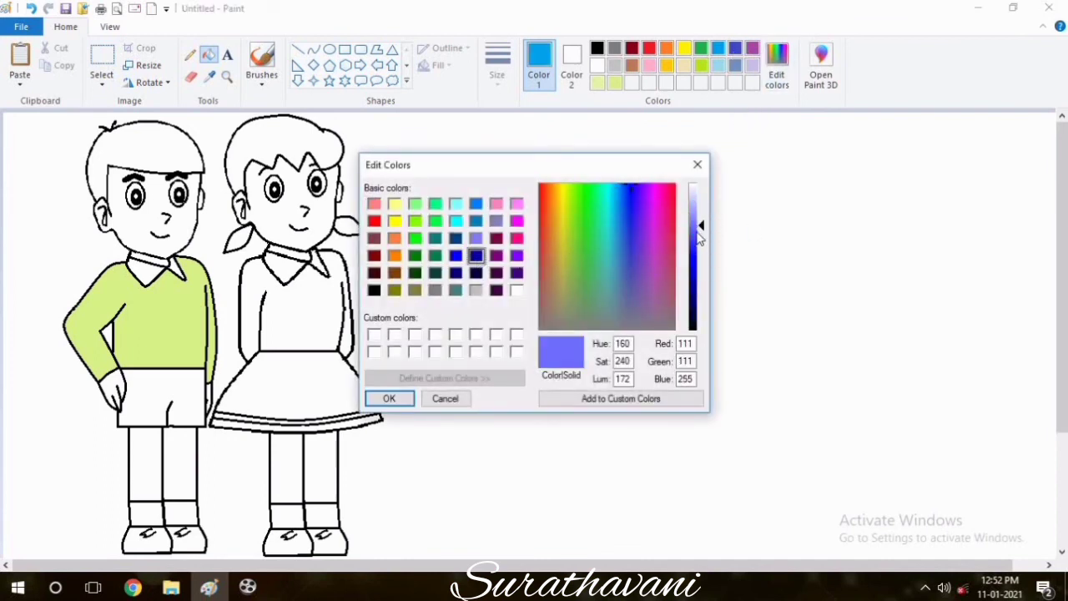
{"action": "left_click", "coordinate": [389, 398]}
{"action": "left_click", "coordinate": [163, 399]}
{"action": "left_click", "coordinate": [156, 263]}
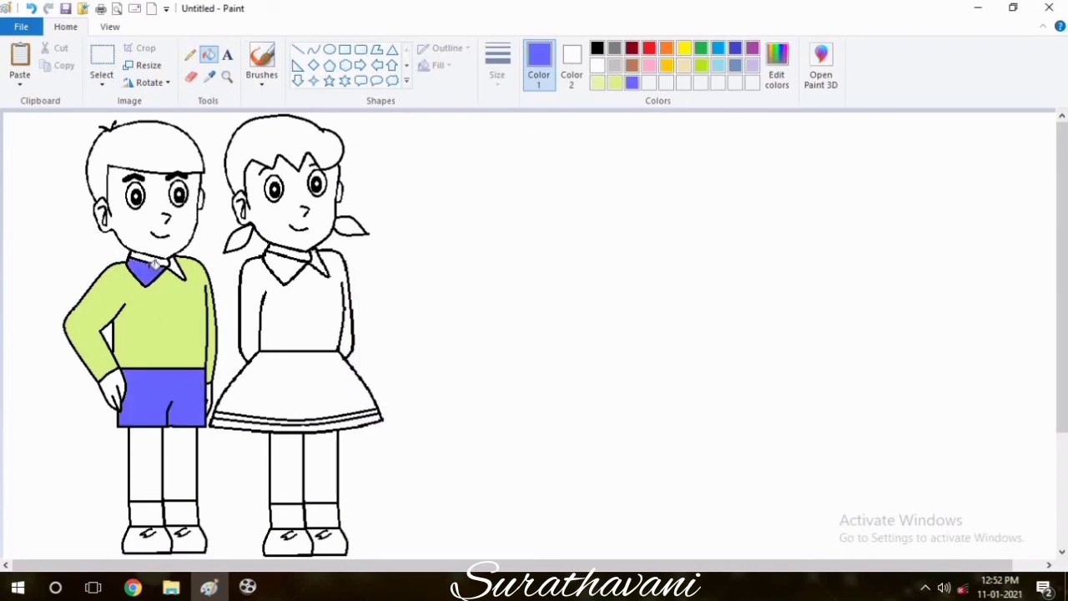
Mix a custom dark grey by lightening black and fill the boy's hair with it
{"action": "left_click", "coordinate": [597, 48]}
{"action": "left_click", "coordinate": [777, 67]}
{"action": "left_click_drag", "start_coordinate": [698, 334], "coordinate": [699, 302]}
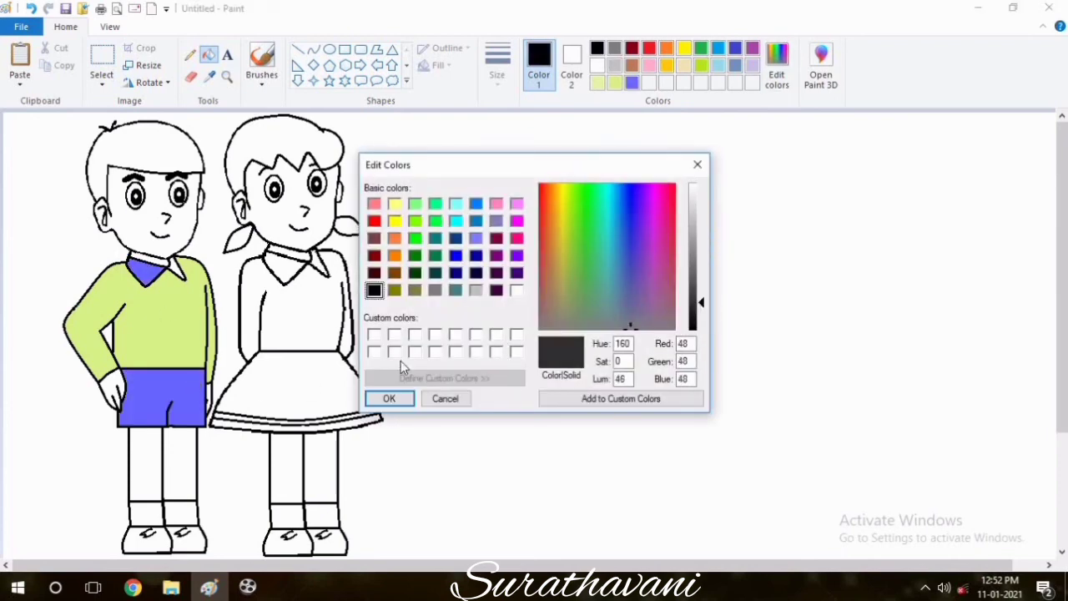
{"action": "left_click", "coordinate": [699, 294]}
{"action": "left_click", "coordinate": [389, 398]}
{"action": "left_click", "coordinate": [178, 152]}
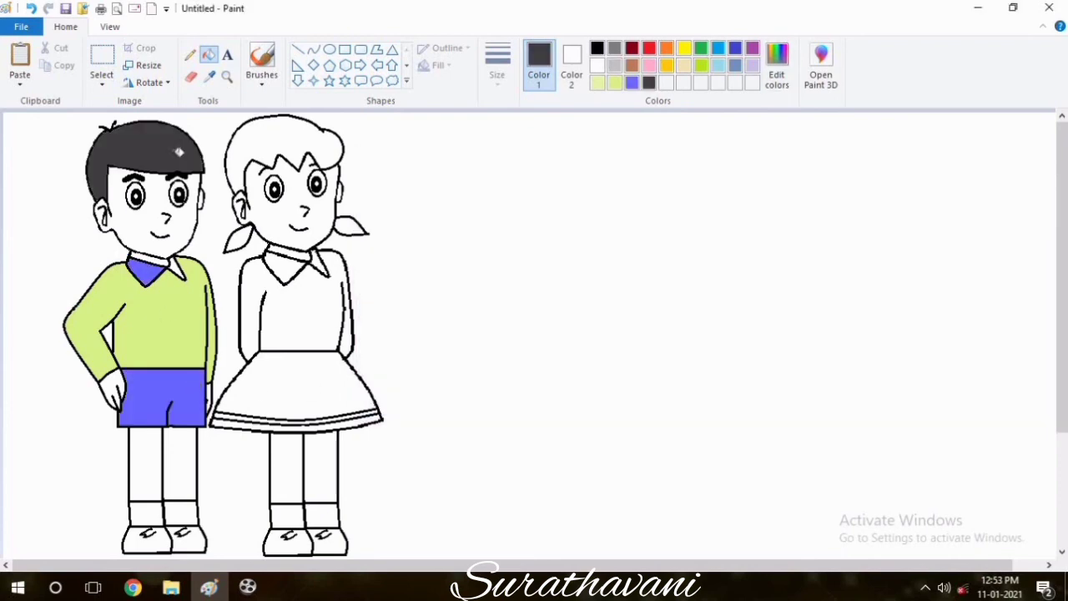
Mix a pale peach by lightening a basic orange of hue 13 and fill the boy's face with it
{"action": "left_click", "coordinate": [683, 48]}
{"action": "left_click", "coordinate": [777, 66]}
{"action": "left_click", "coordinate": [394, 256]}
{"action": "left_click", "coordinate": [699, 197]}
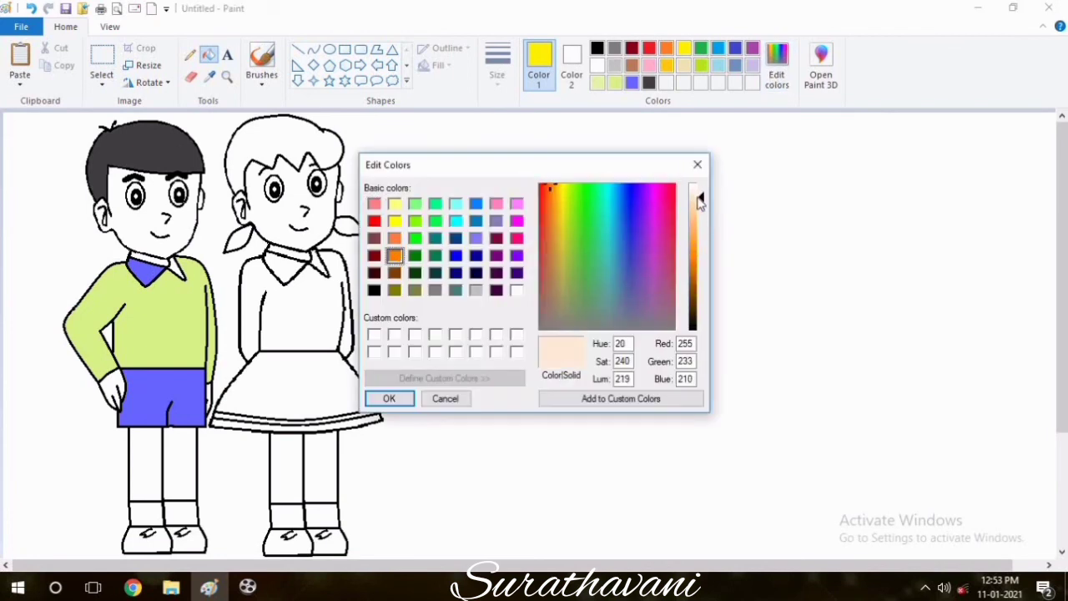
{"action": "left_click", "coordinate": [395, 221]}
{"action": "left_click", "coordinate": [699, 196]}
{"action": "left_click", "coordinate": [395, 238]}
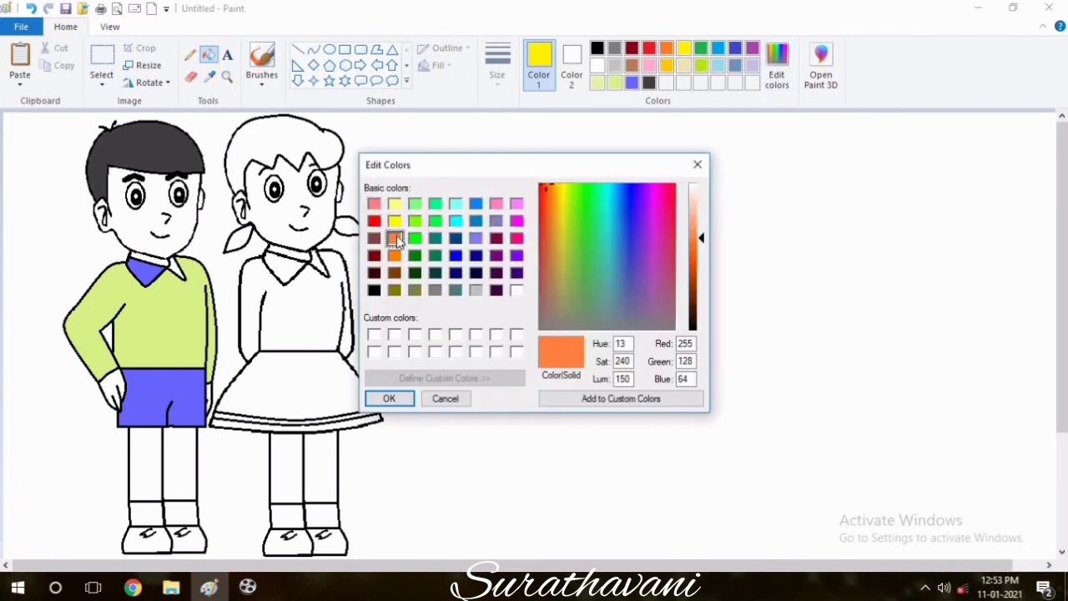
{"action": "left_click", "coordinate": [699, 194]}
{"action": "left_click", "coordinate": [699, 199]}
{"action": "left_click", "coordinate": [389, 398]}
{"action": "left_click", "coordinate": [179, 239]}
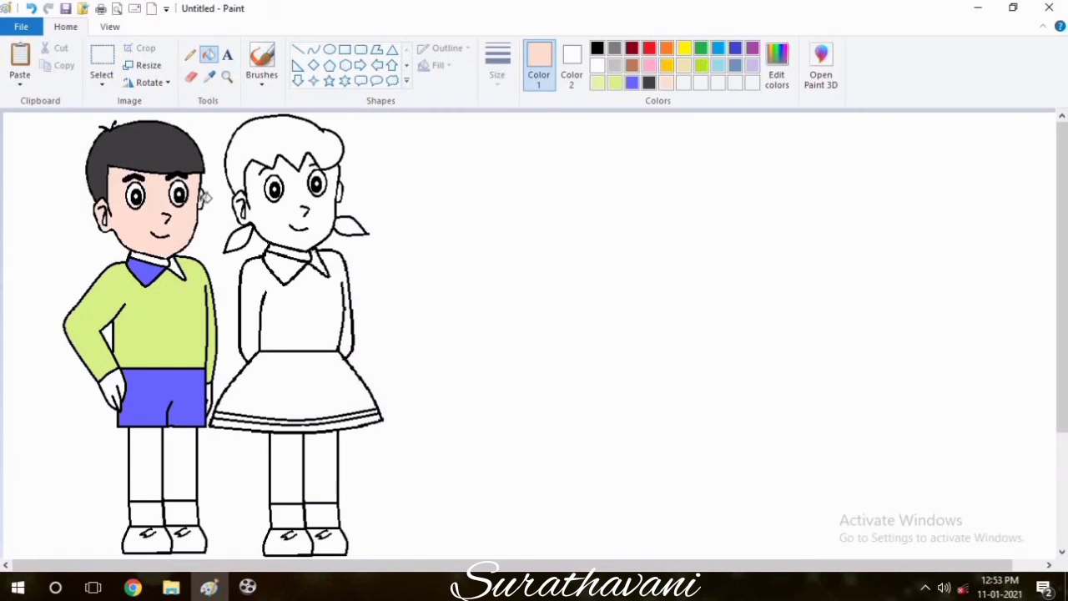
Mix a pale peach by lightening a basic orange of hue 20 and refill the boy's face with it
{"action": "left_click", "coordinate": [777, 67]}
{"action": "left_click", "coordinate": [399, 253]}
{"action": "left_click", "coordinate": [700, 195]}
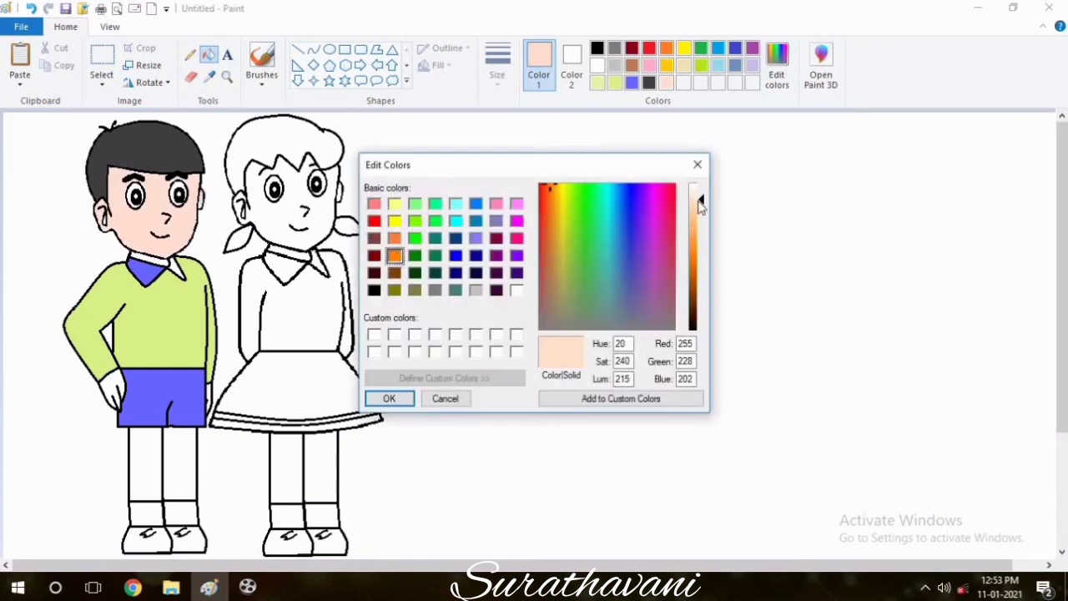
{"action": "left_click", "coordinate": [699, 200]}
{"action": "left_click", "coordinate": [445, 398]}
{"action": "left_click", "coordinate": [209, 75]}
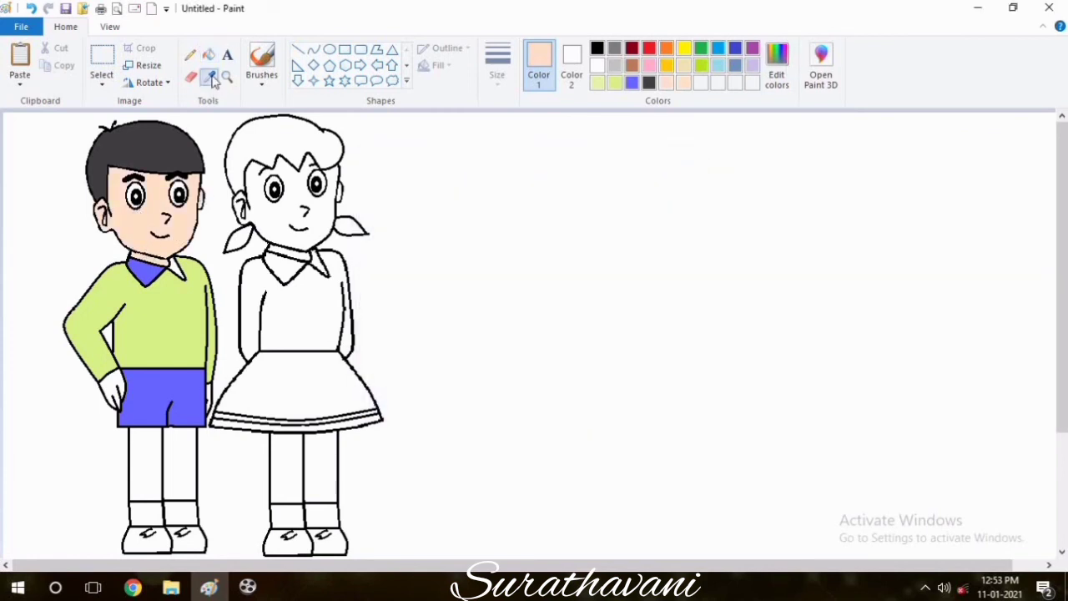
Fill the boy's remaining collar flap with the violet-blue and his hands and legs with the pale peach
{"action": "left_click", "coordinate": [199, 384]}
{"action": "left_click", "coordinate": [684, 83]}
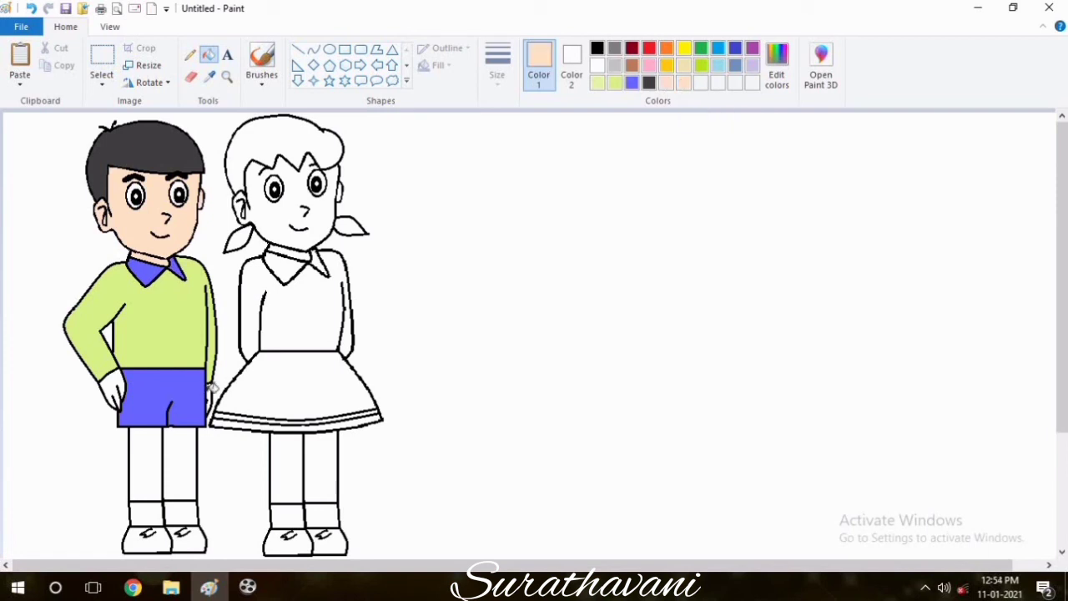
{"action": "left_click", "coordinate": [154, 455]}
{"action": "left_click", "coordinate": [187, 459]}
Fill both of the boy's shoes with light grey
{"action": "left_click", "coordinate": [614, 65]}
{"action": "left_click", "coordinate": [170, 541]}
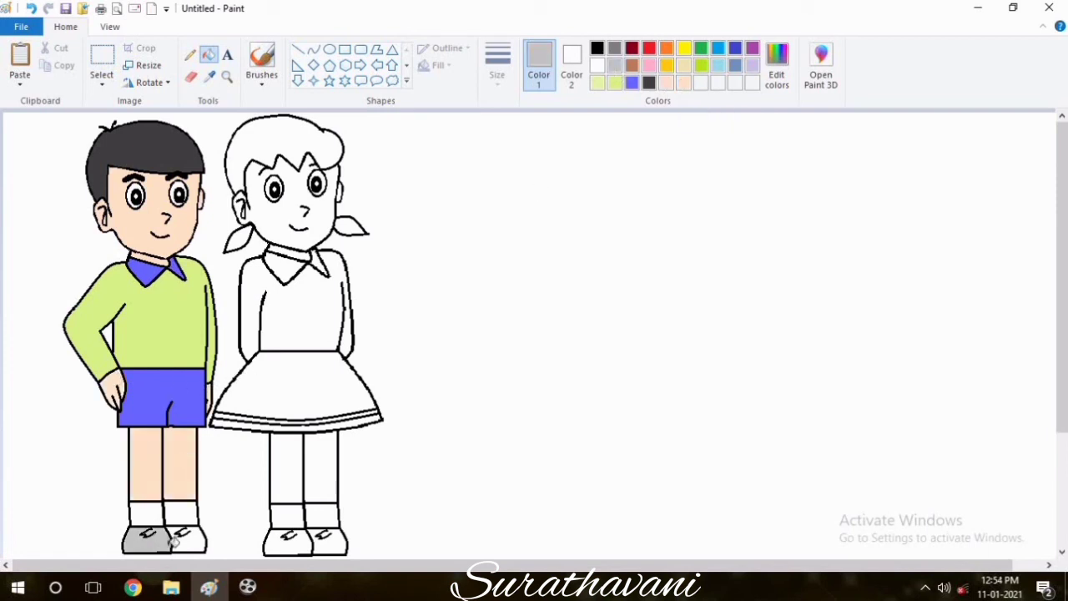
{"action": "left_click", "coordinate": [179, 541]}
Mix a pale yellow by lightening yellow of hue 38 and fill the girl's face and legs with it
{"action": "left_click", "coordinate": [684, 47]}
{"action": "left_click", "coordinate": [777, 66]}
{"action": "left_click", "coordinate": [700, 200]}
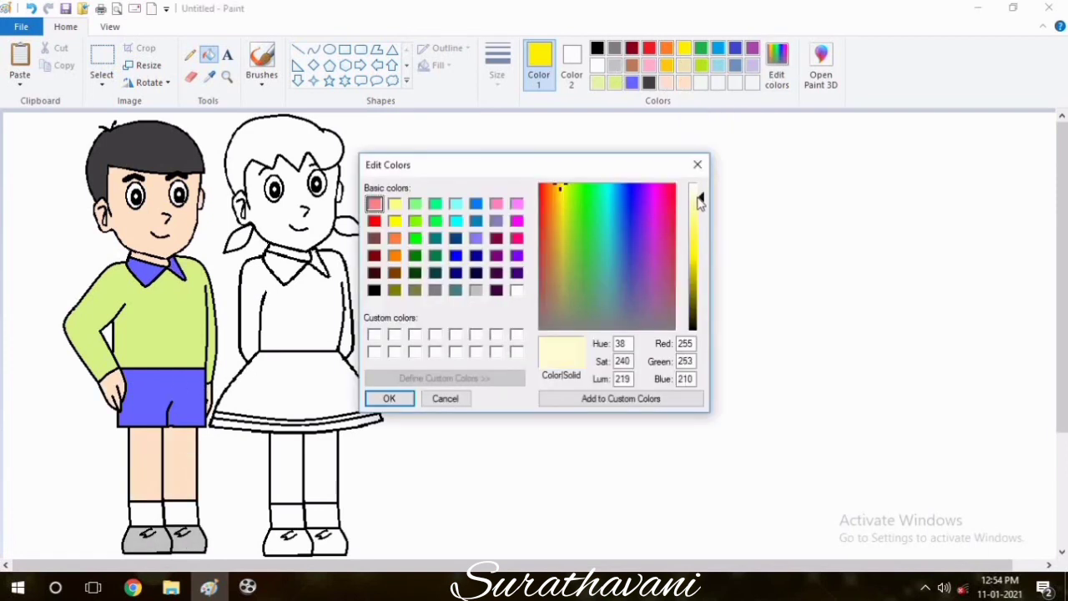
{"action": "left_click", "coordinate": [391, 399]}
{"action": "left_click", "coordinate": [297, 215]}
{"action": "left_click", "coordinate": [340, 193]}
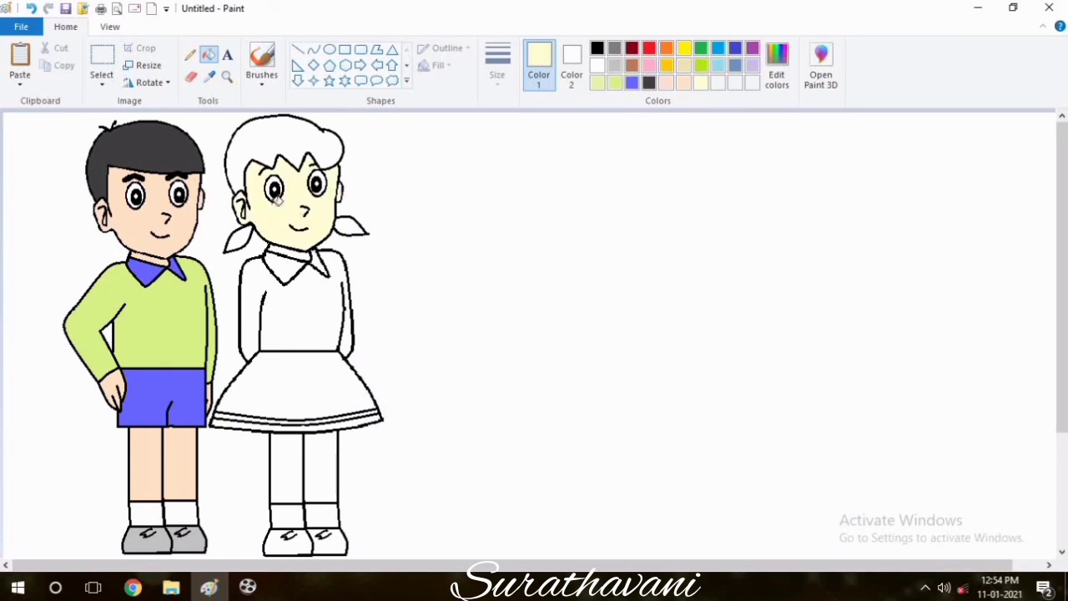
{"action": "left_click", "coordinate": [322, 470]}
Mix a deeper rose pink of hue 227 and fill the girl's sweater, skirt and lower hem band with it
{"action": "left_click", "coordinate": [649, 66]}
{"action": "left_click", "coordinate": [777, 67]}
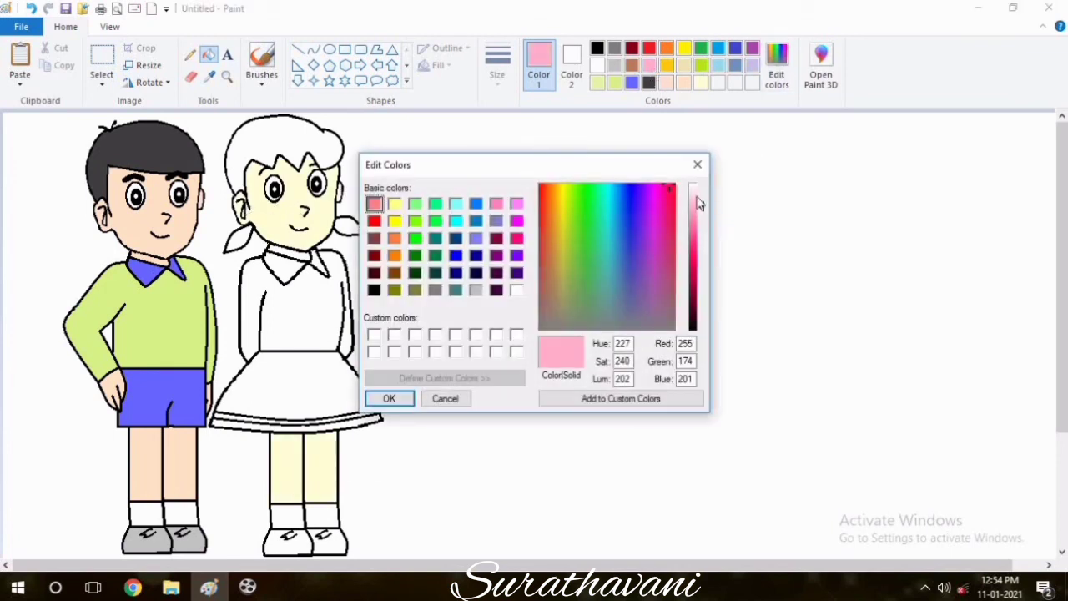
{"action": "left_click", "coordinate": [698, 204]}
{"action": "left_click", "coordinate": [699, 209]}
{"action": "left_click", "coordinate": [699, 214]}
{"action": "left_click", "coordinate": [389, 399]}
{"action": "left_click", "coordinate": [307, 338]}
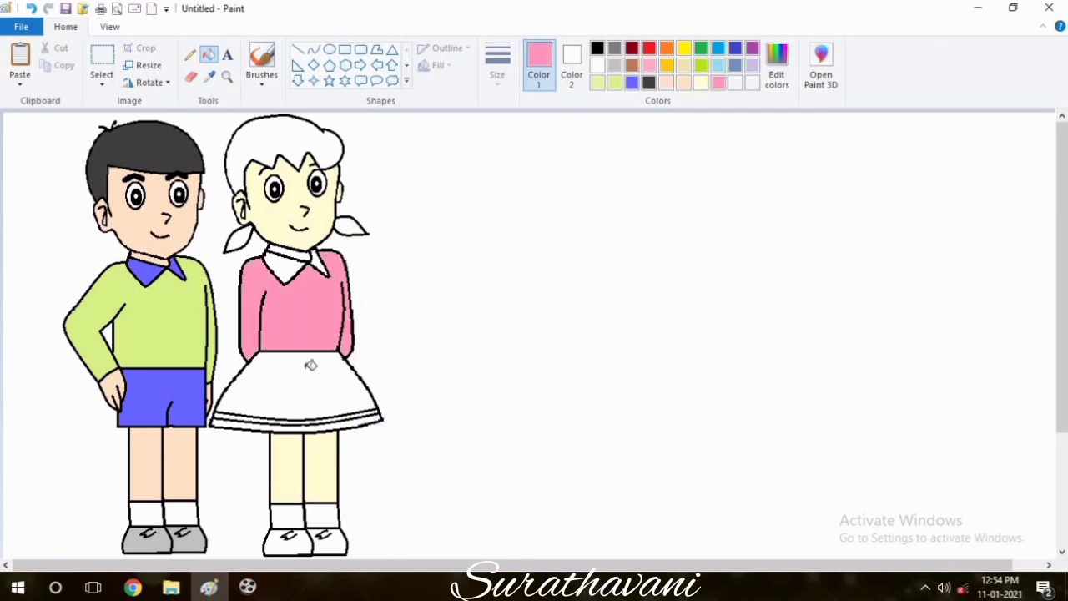
{"action": "left_click", "coordinate": [310, 364]}
{"action": "left_click", "coordinate": [349, 421]}
Mix a bright red by darkening a basic light red of hue 0 and fill both of the girl's shoes with it
{"action": "left_click", "coordinate": [667, 50]}
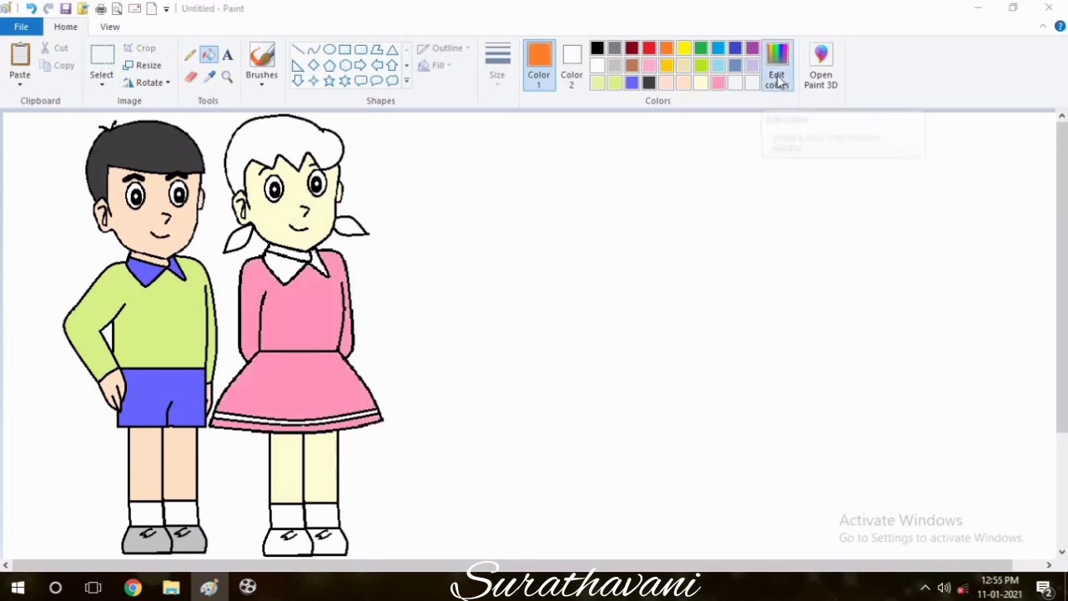
{"action": "left_click", "coordinate": [777, 66]}
{"action": "left_click", "coordinate": [375, 205]}
{"action": "left_click", "coordinate": [700, 235]}
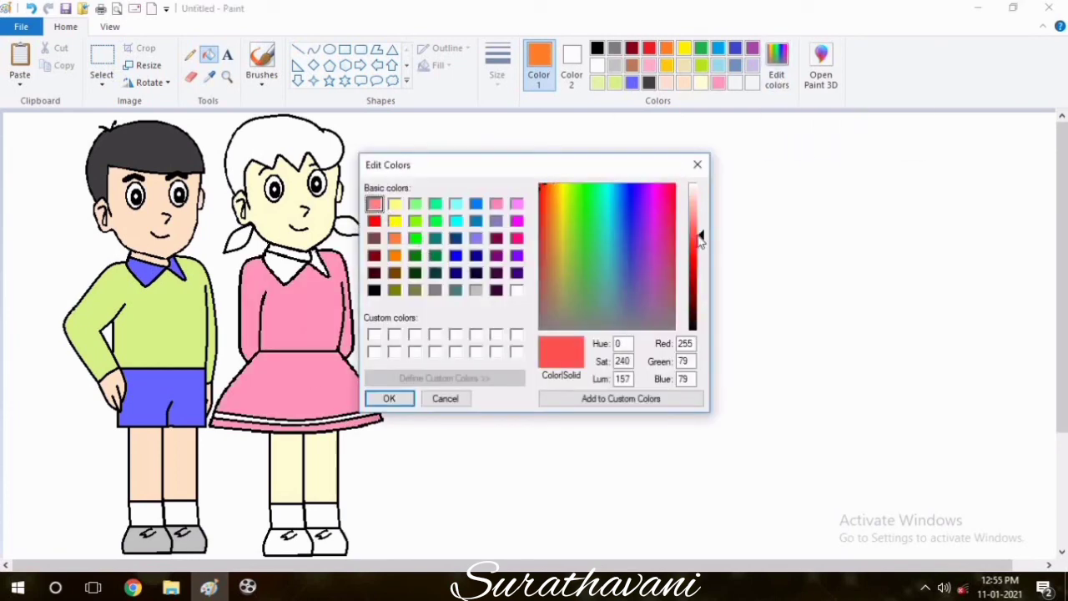
{"action": "left_click", "coordinate": [699, 238]}
{"action": "left_click", "coordinate": [389, 398]}
{"action": "left_click", "coordinate": [288, 542]}
{"action": "left_click", "coordinate": [330, 541]}
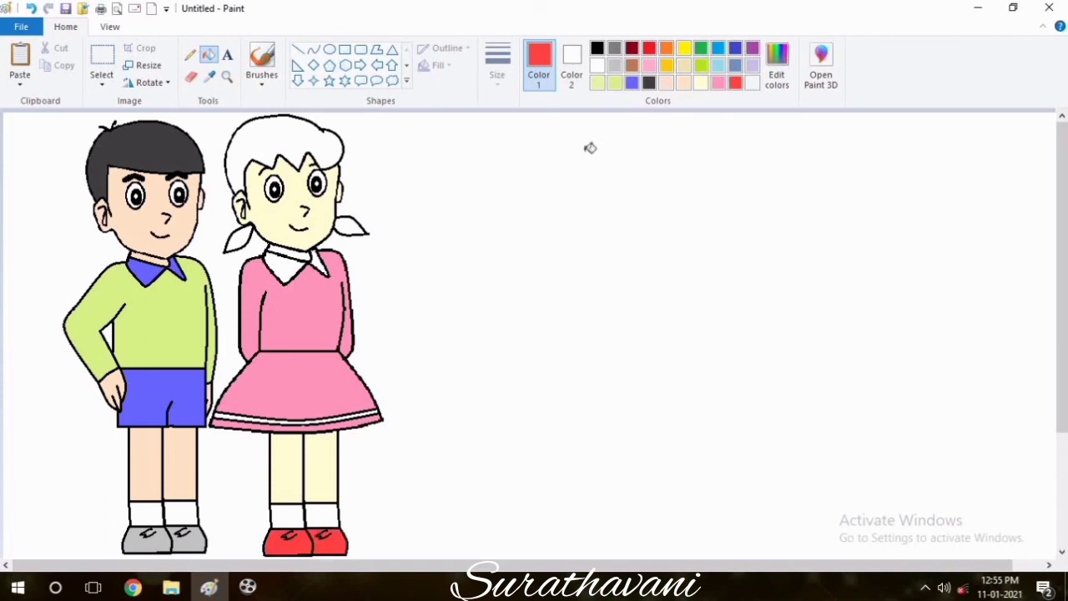
Mix an orange-brown by darkening a basic orange of hue 20 and fill the girl's hair and both pigtails with it
{"action": "left_click", "coordinate": [667, 49]}
{"action": "left_click", "coordinate": [777, 67]}
{"action": "left_click", "coordinate": [394, 257]}
{"action": "left_click", "coordinate": [698, 262]}
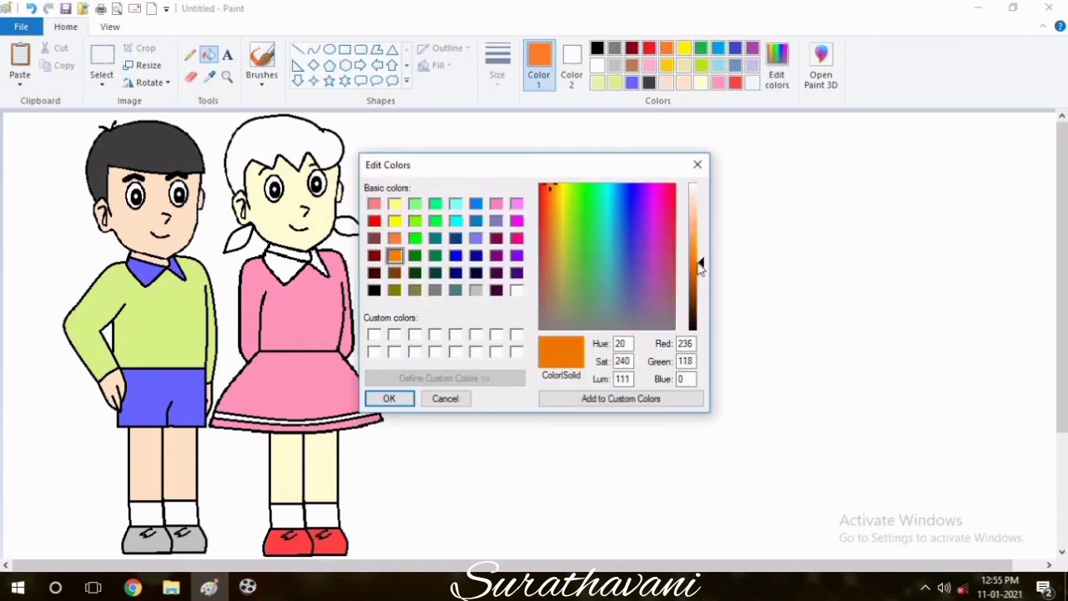
{"action": "left_click", "coordinate": [700, 269]}
{"action": "left_click", "coordinate": [699, 274]}
{"action": "left_click", "coordinate": [397, 395]}
{"action": "left_click", "coordinate": [325, 154]}
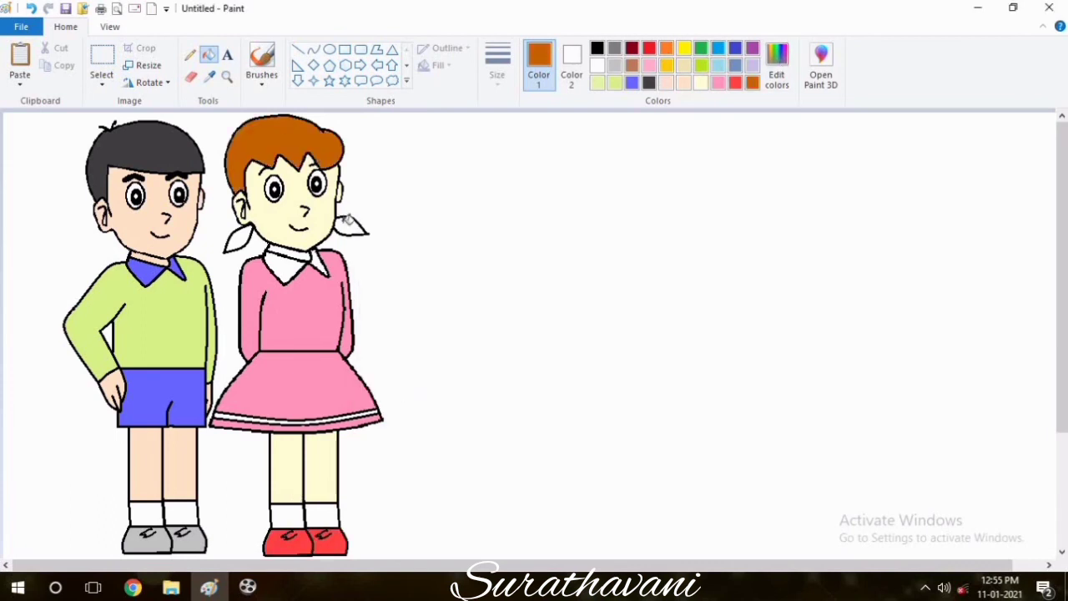
{"action": "left_click", "coordinate": [349, 222]}
{"action": "left_click", "coordinate": [237, 238]}
Deepen the custom pale yellow to red 255, green 252, blue 191 and refill the girl's face, neck and legs with it
{"action": "left_click", "coordinate": [701, 83]}
{"action": "left_click", "coordinate": [777, 67]}
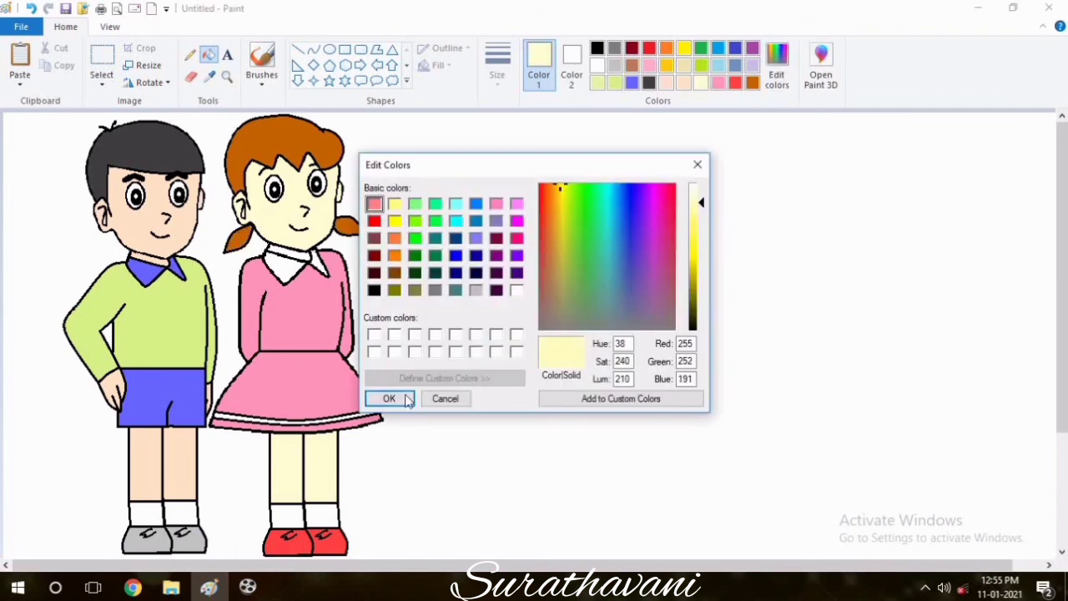
{"action": "left_click", "coordinate": [389, 398]}
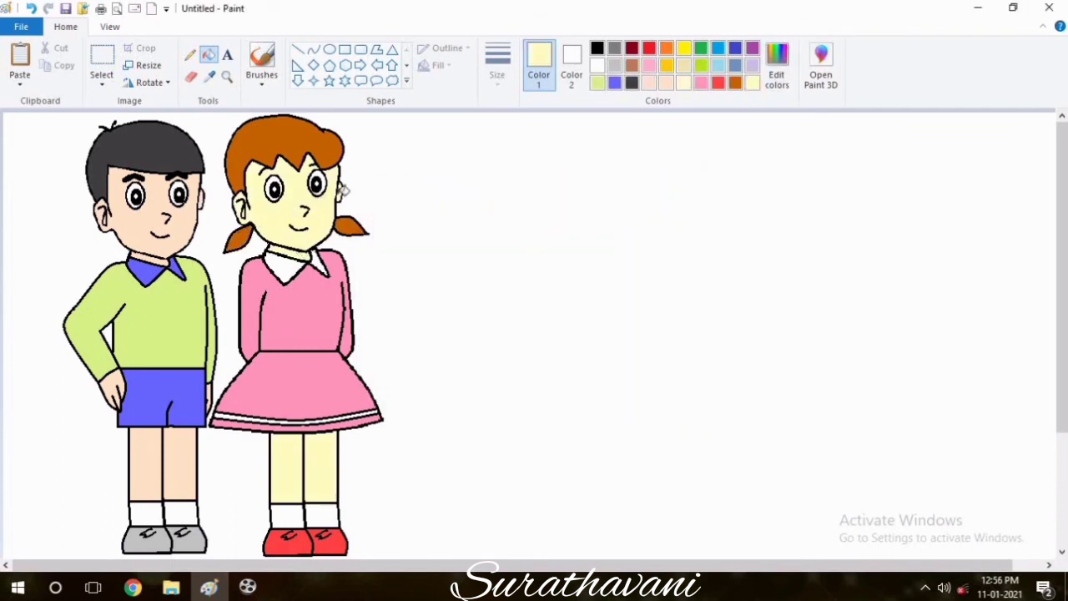